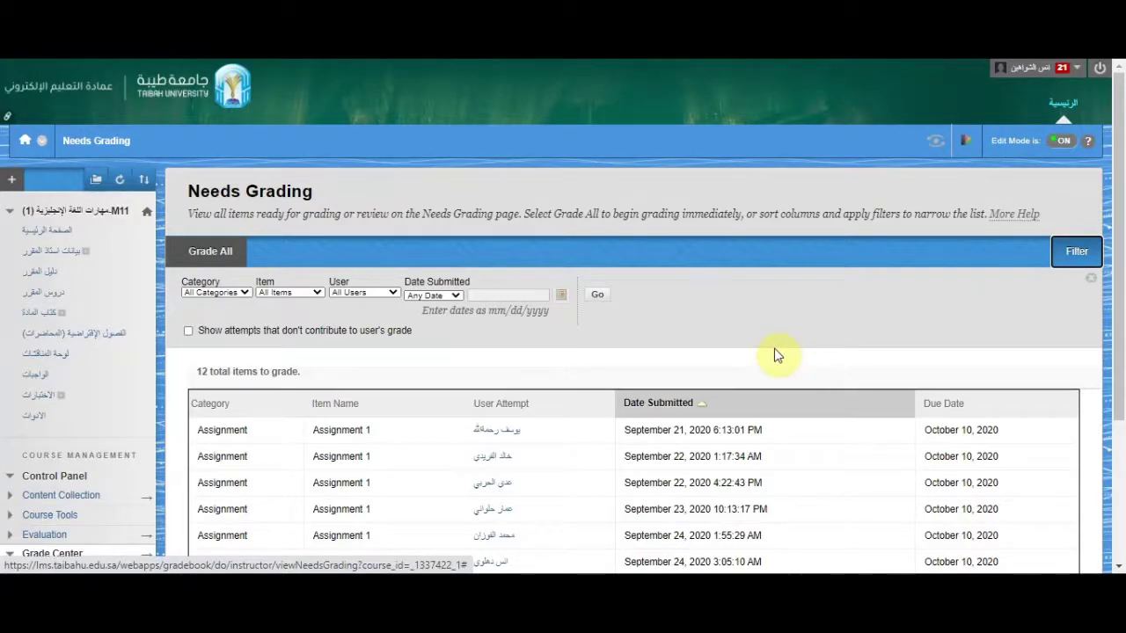
Look over the Assignment 1 submissions on the Needs Grading page and open the Full Grade Center.
{"action": "scroll", "coordinate": [752, 348], "scroll_direction": "down", "scroll_amount": 1}
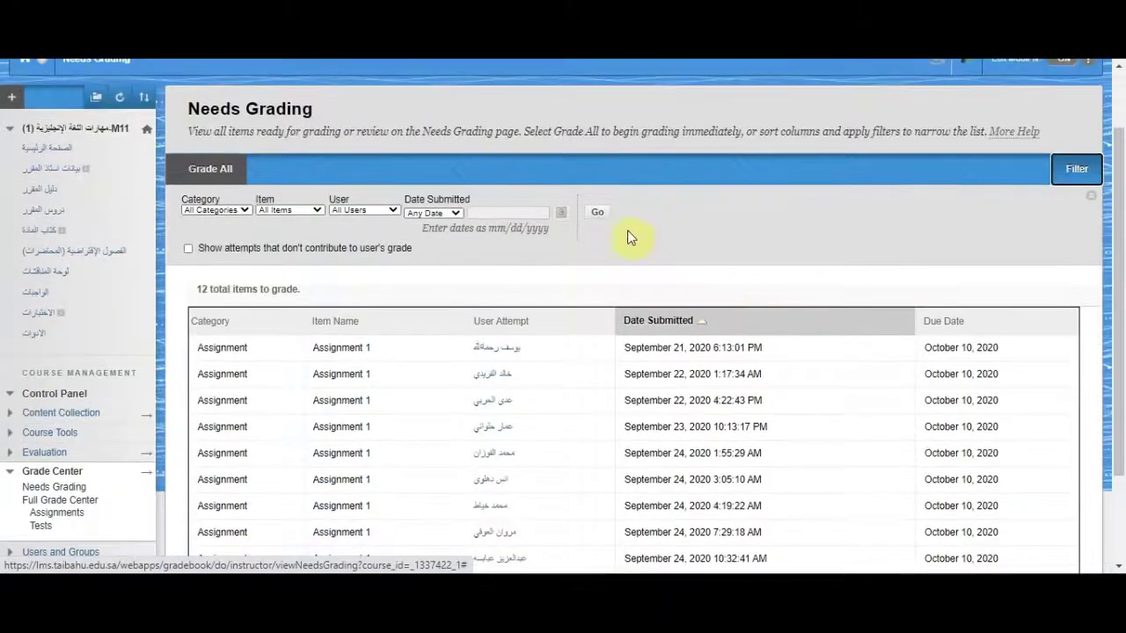
{"action": "scroll", "coordinate": [626, 396], "scroll_direction": "down", "scroll_amount": 1}
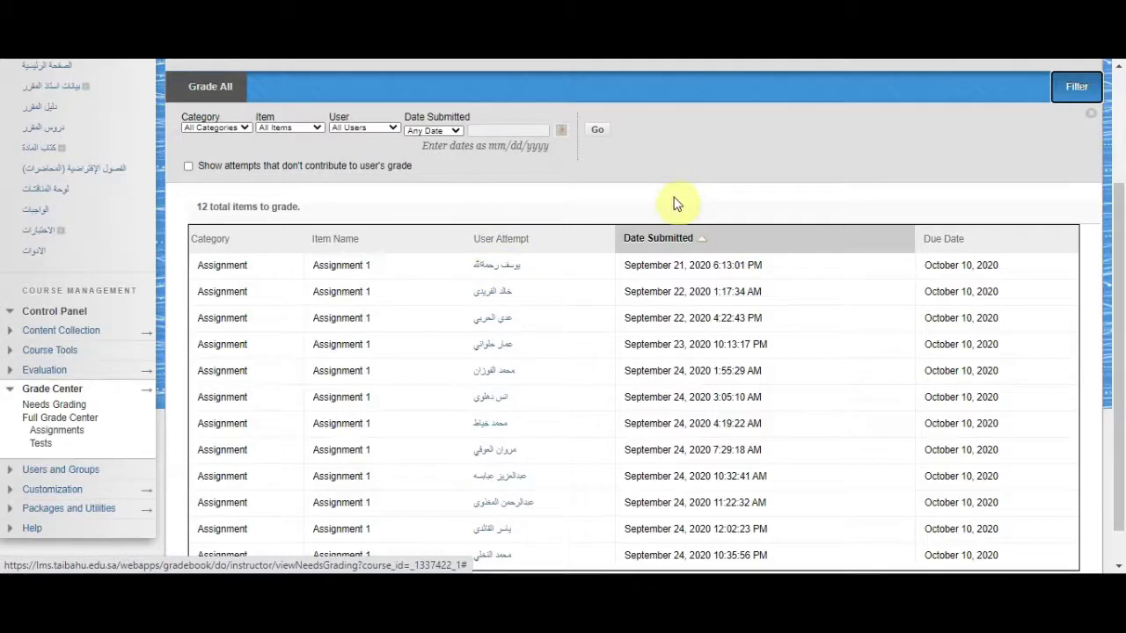
{"action": "scroll", "coordinate": [675, 204], "scroll_direction": "down", "scroll_amount": 1}
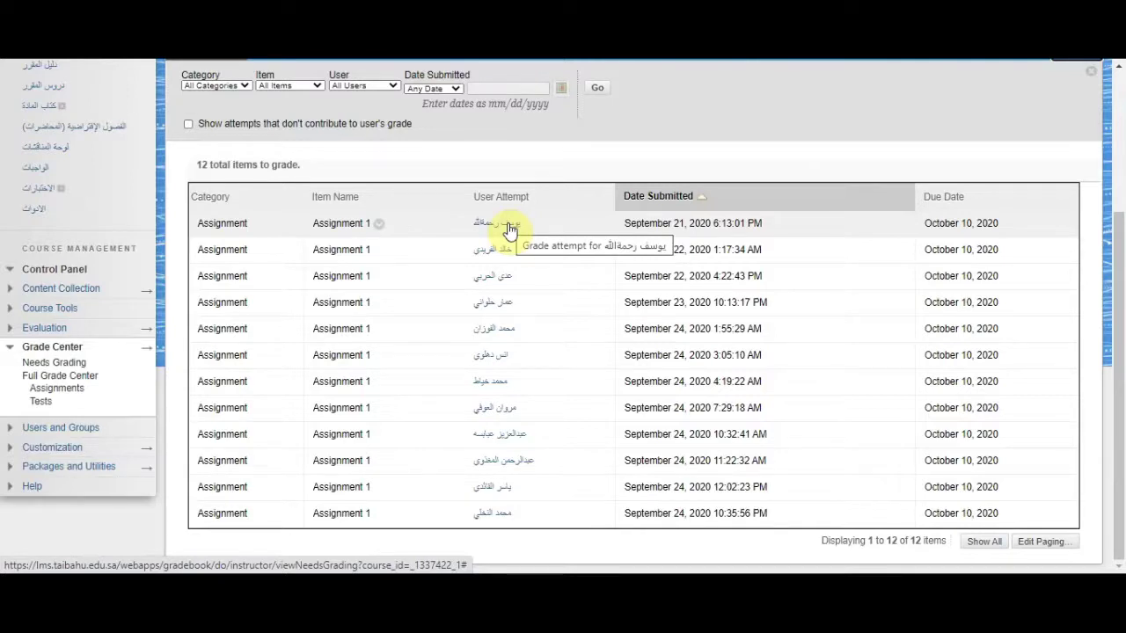
{"action": "scroll", "coordinate": [502, 249], "scroll_direction": "up", "scroll_amount": 2}
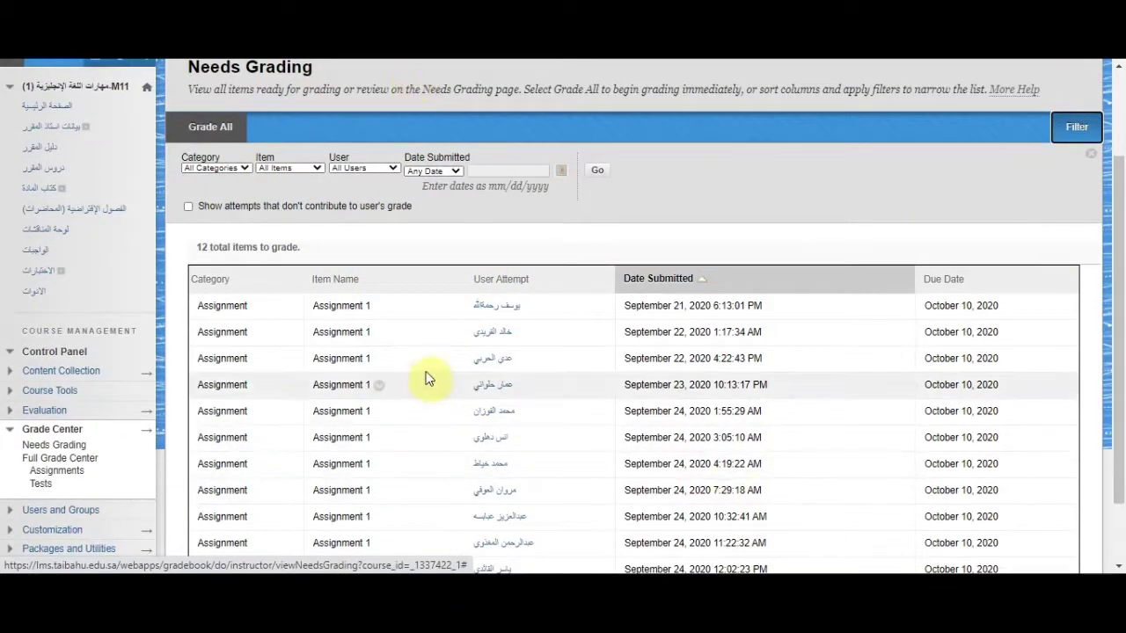
{"action": "left_click", "coordinate": [55, 461]}
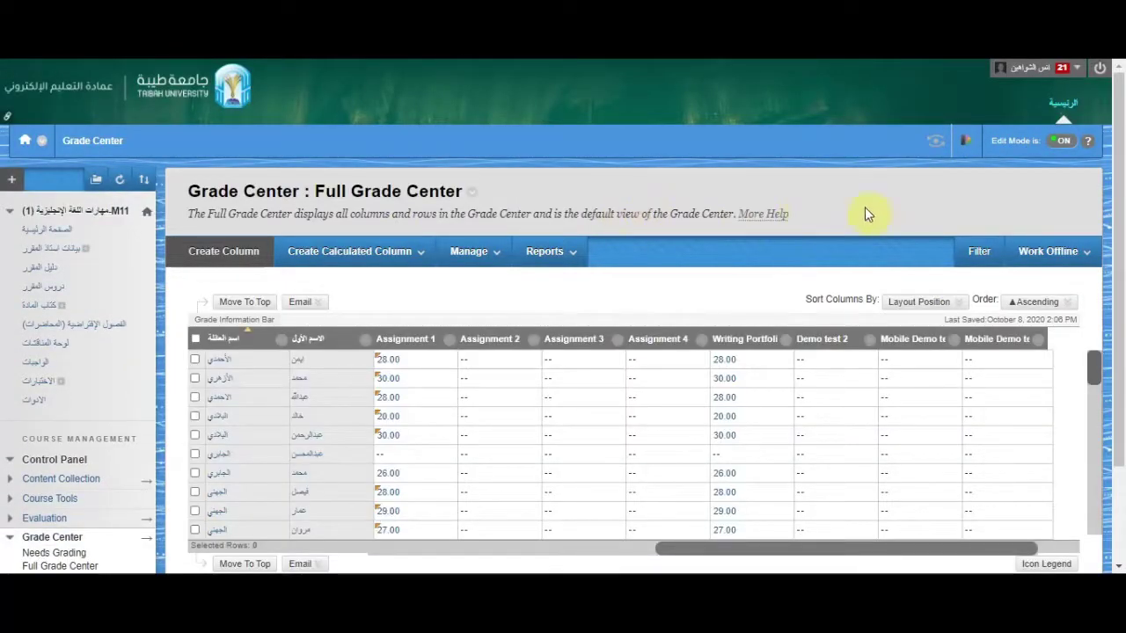
Examine the Full Grade Center columns, from the student details and totals to the assignment and test grades.
{"action": "left_click", "coordinate": [585, 248]}
{"action": "scroll", "coordinate": [659, 384], "scroll_direction": "down", "scroll_amount": 2}
{"action": "left_click_drag", "start_coordinate": [716, 467], "coordinate": [390, 467]}
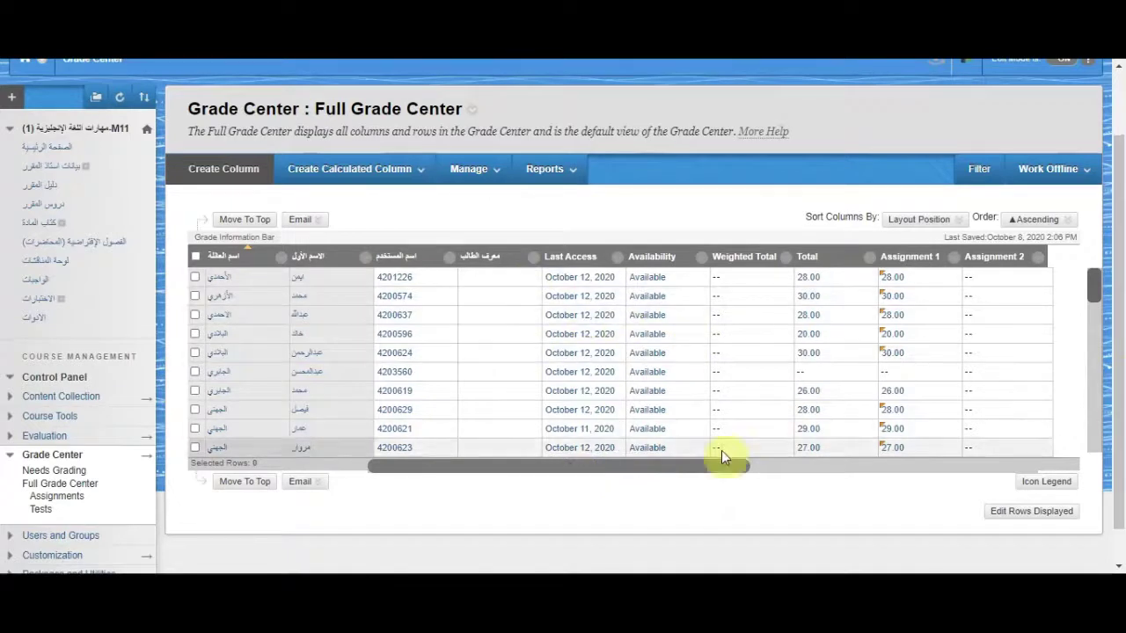
{"action": "left_click_drag", "start_coordinate": [664, 467], "coordinate": [710, 470]}
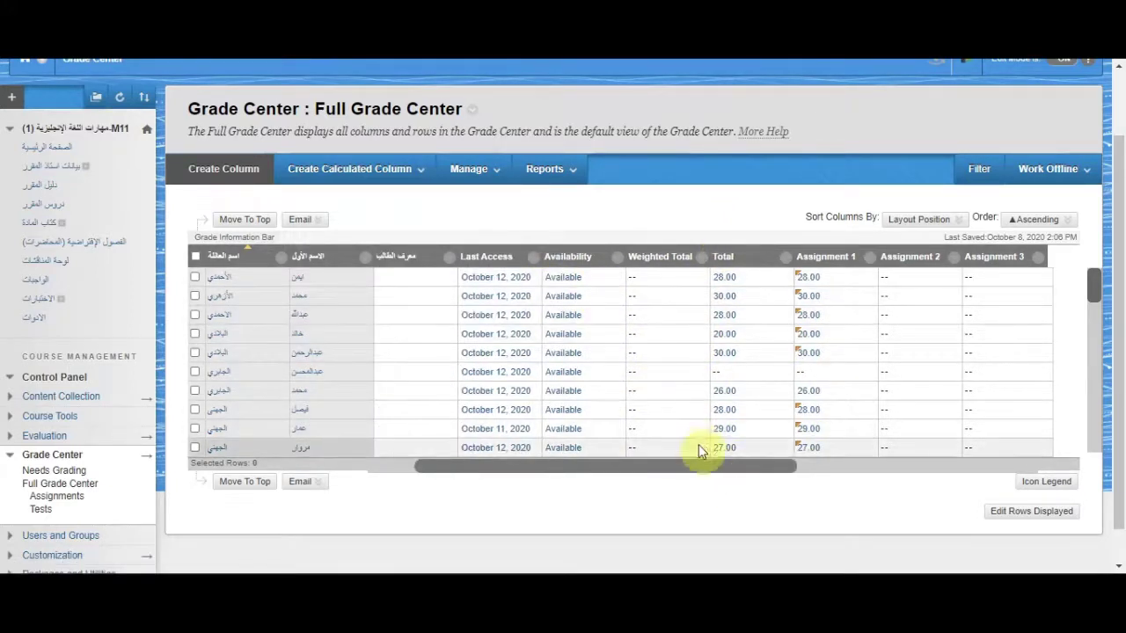
{"action": "left_click_drag", "start_coordinate": [704, 468], "coordinate": [851, 473]}
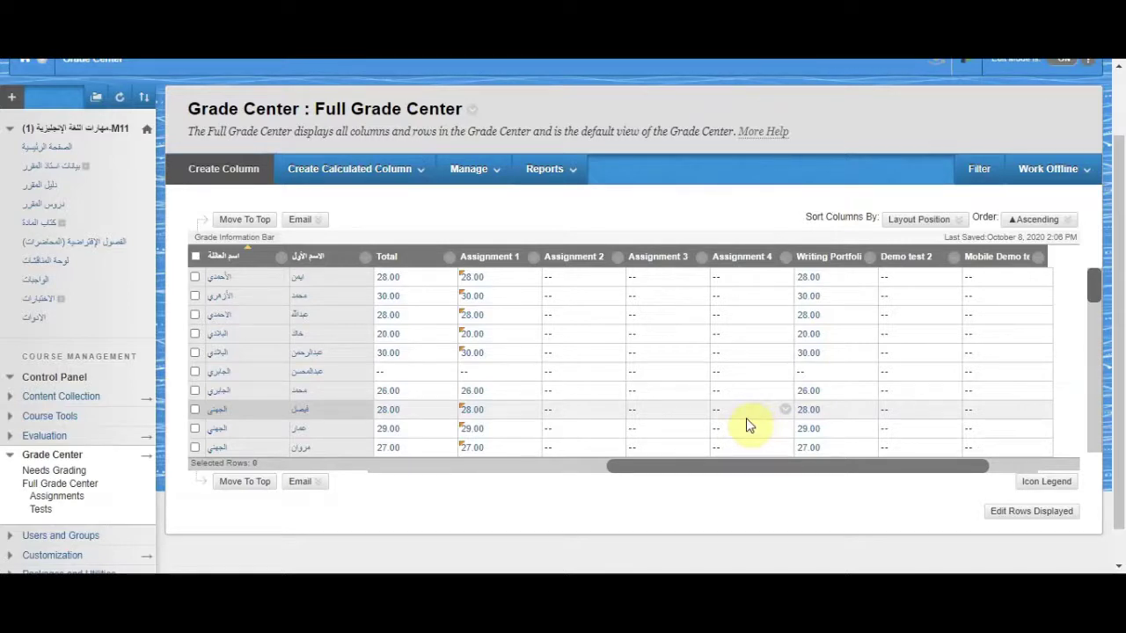
{"action": "mouse_move", "coordinate": [493, 268]}
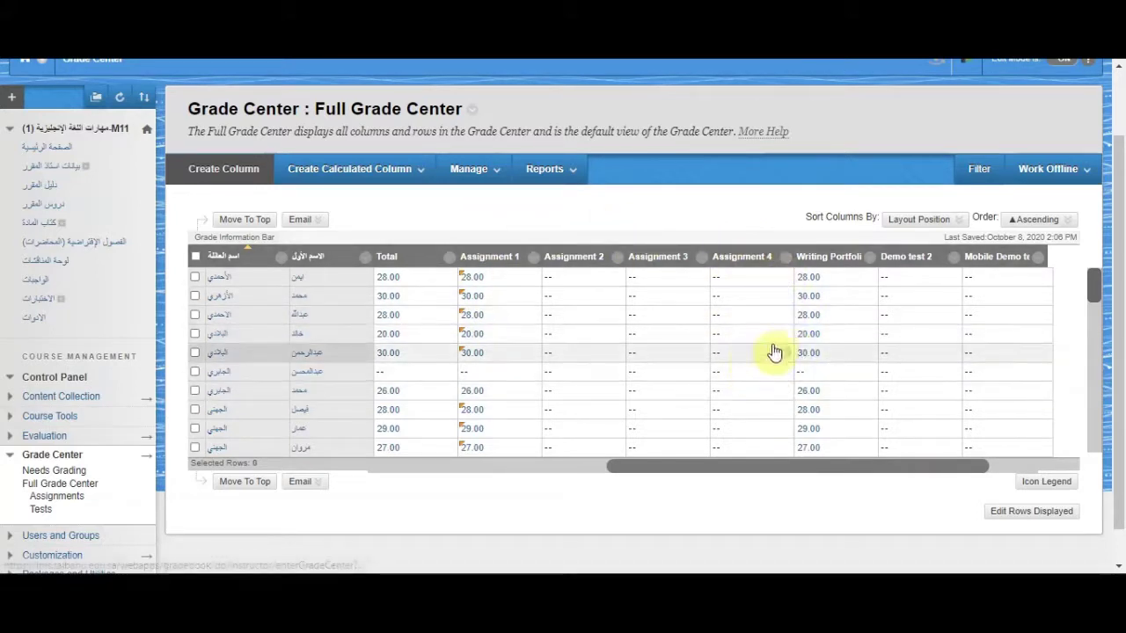
{"action": "left_click_drag", "start_coordinate": [839, 469], "coordinate": [920, 470]}
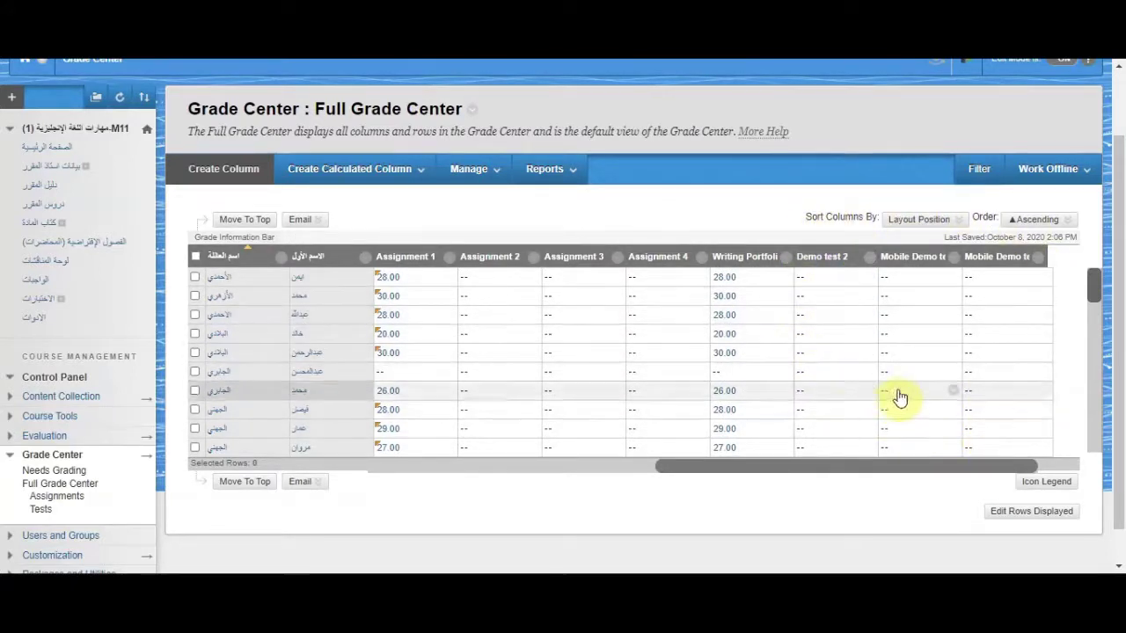
{"action": "mouse_move", "coordinate": [843, 264]}
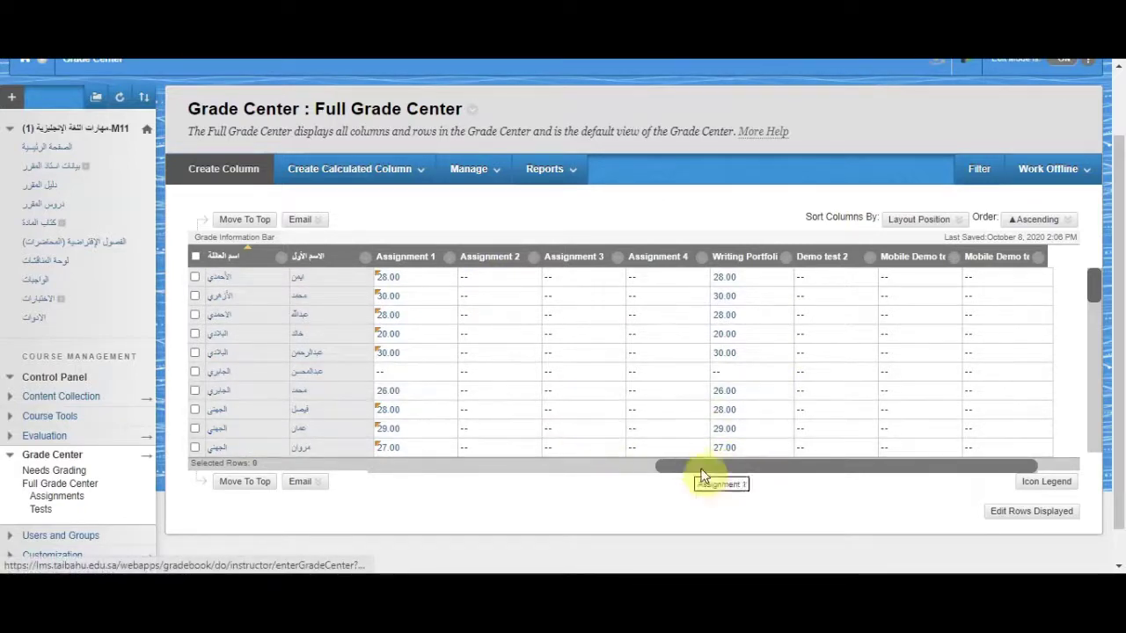
Set the first listed student's Assignment 1 grade to 30.
{"action": "left_click_drag", "start_coordinate": [709, 468], "coordinate": [631, 472]}
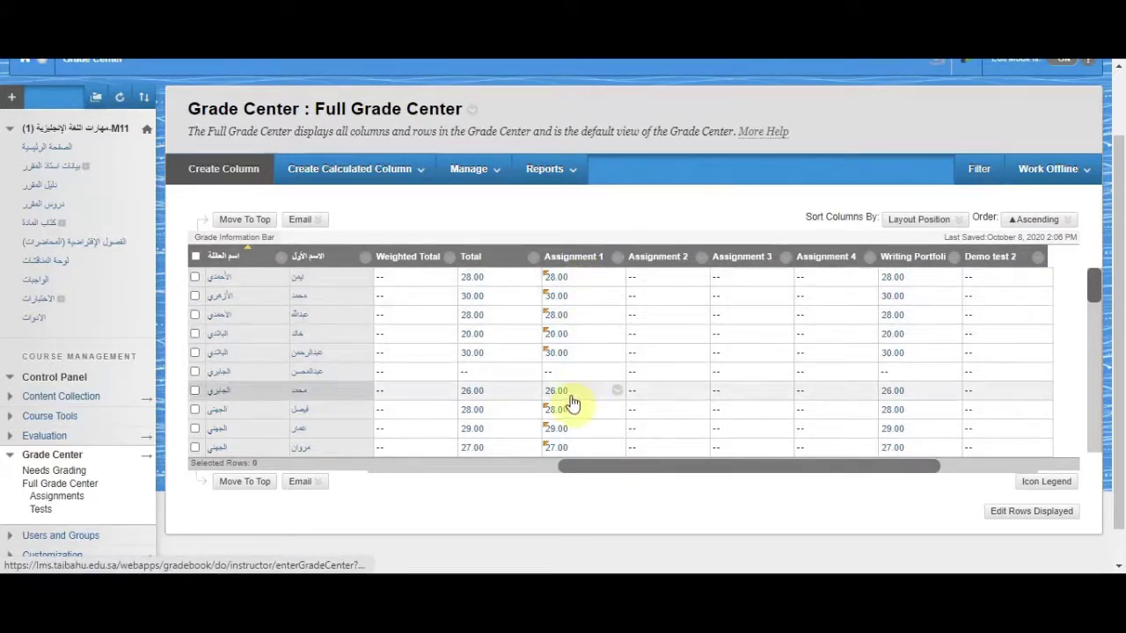
{"action": "left_click", "coordinate": [578, 280]}
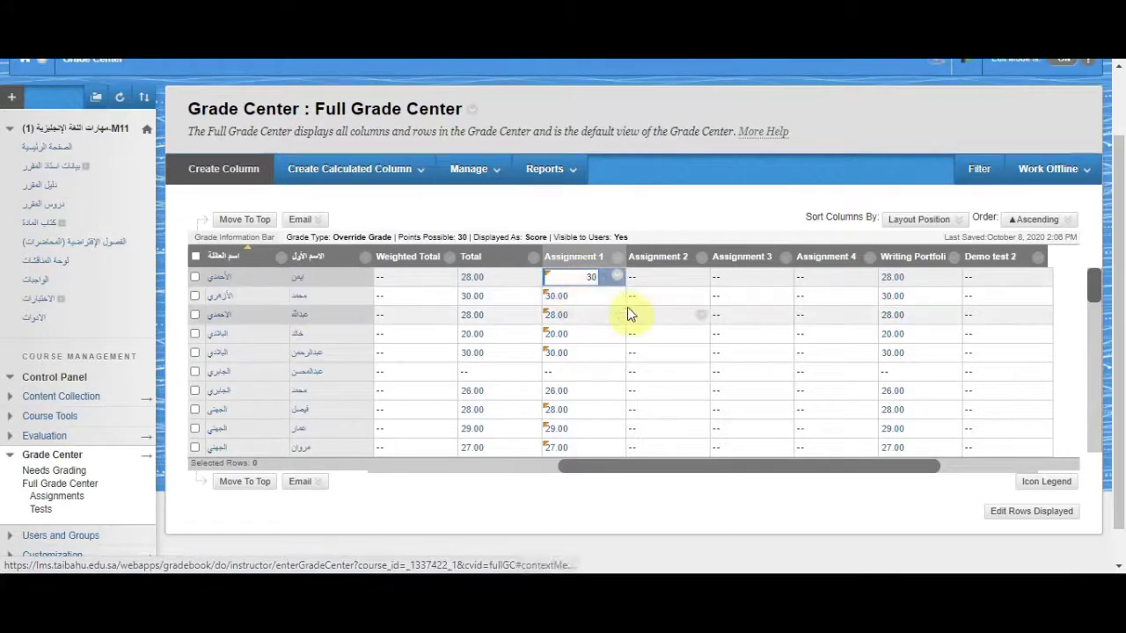
{"action": "type", "text": "30"}
{"action": "key", "text": "Return"}
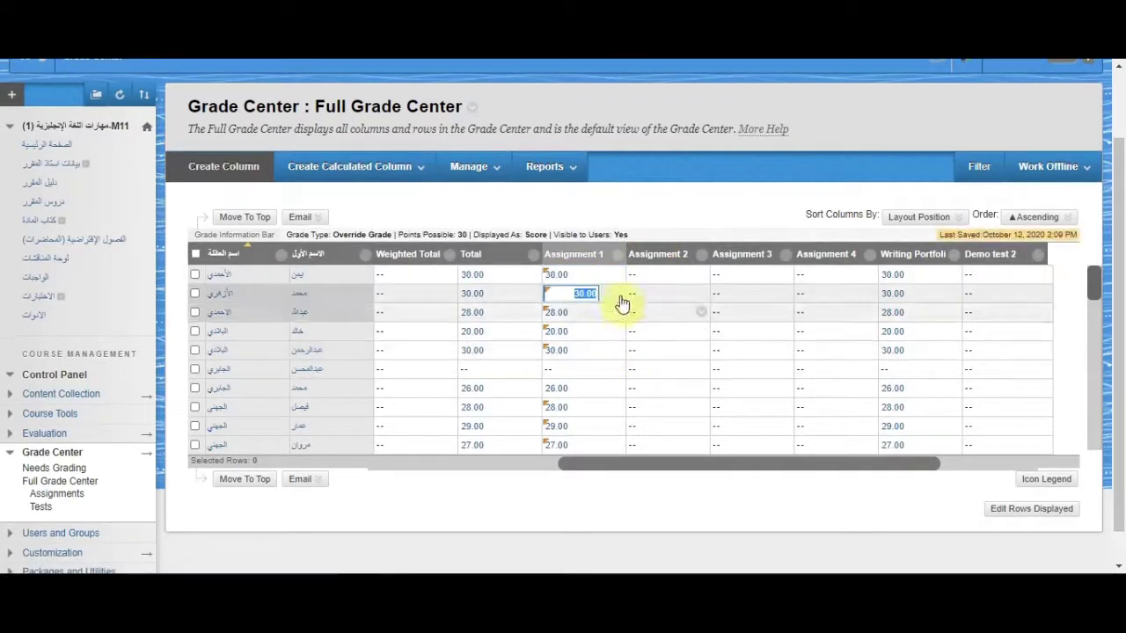
Set the first listed student's Assignment 1 grade back to 28 and leave grade editing.
{"action": "left_click", "coordinate": [585, 274]}
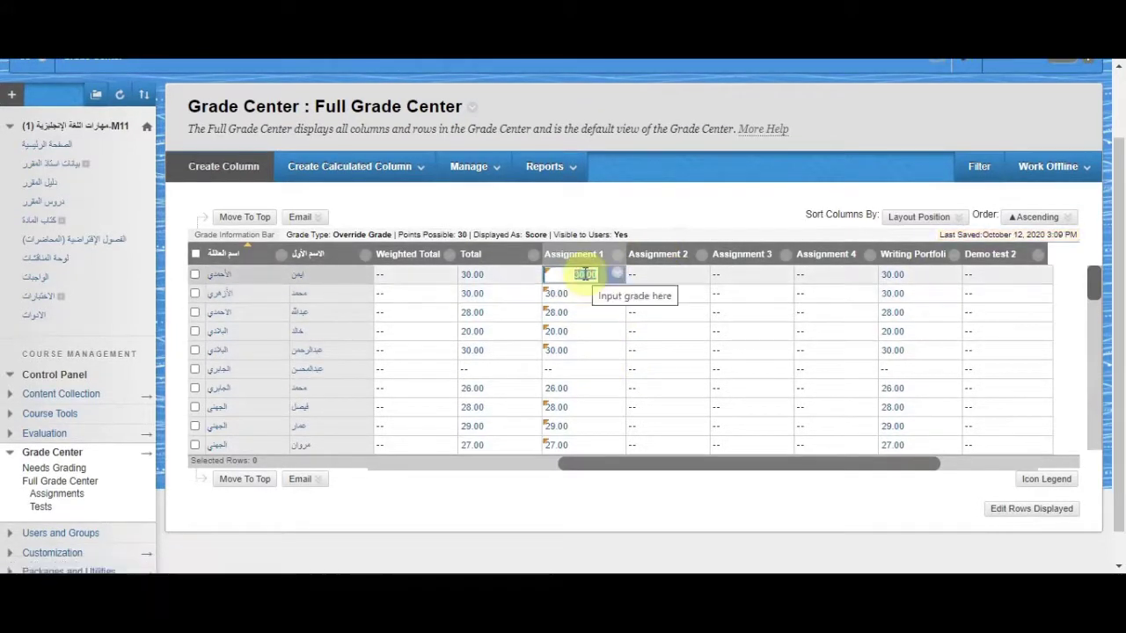
{"action": "type", "text": "28"}
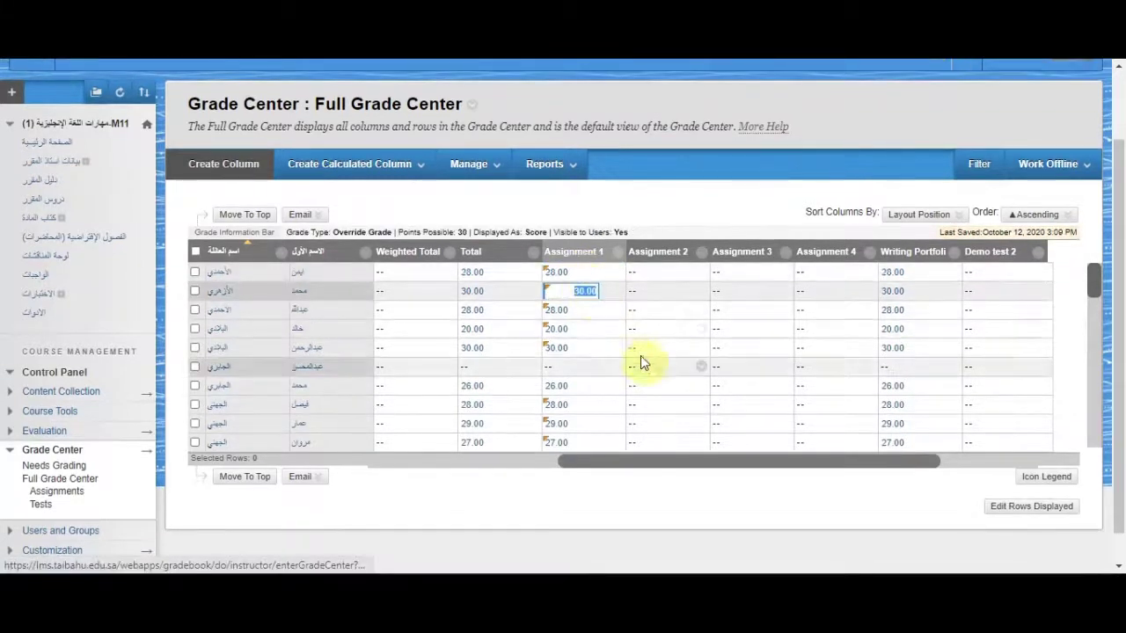
{"action": "key", "text": "Return"}
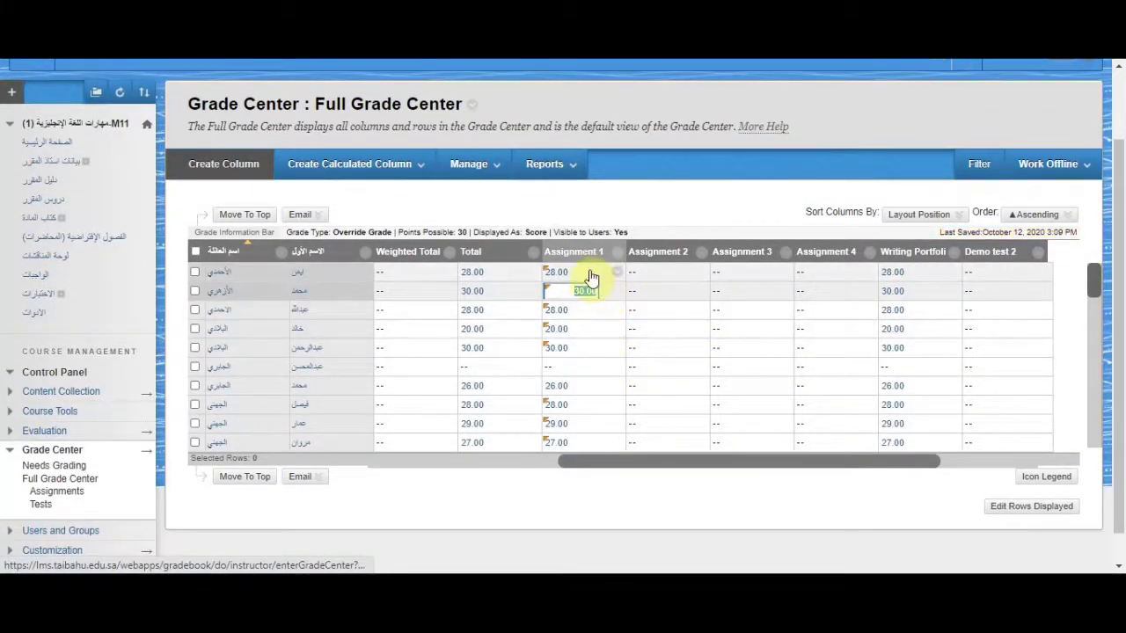
{"action": "left_click", "coordinate": [651, 211]}
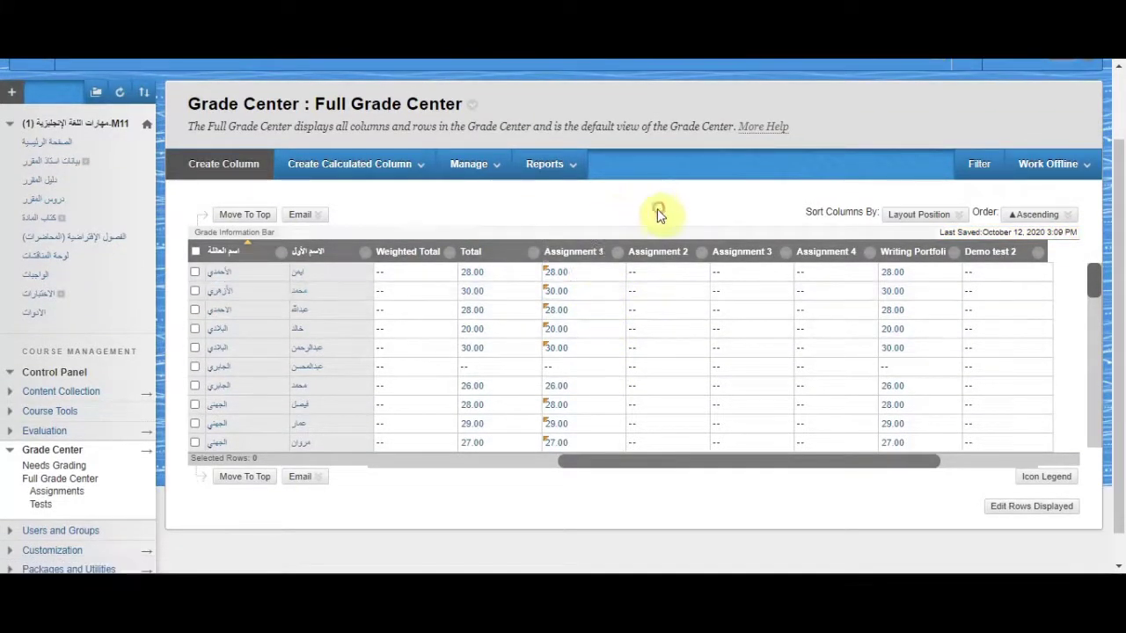
Enter 30 as the first listed student's Assignment 1 grade without committing it, and discard the uncommitted grade.
{"action": "left_click", "coordinate": [588, 274]}
{"action": "type", "text": "30"}
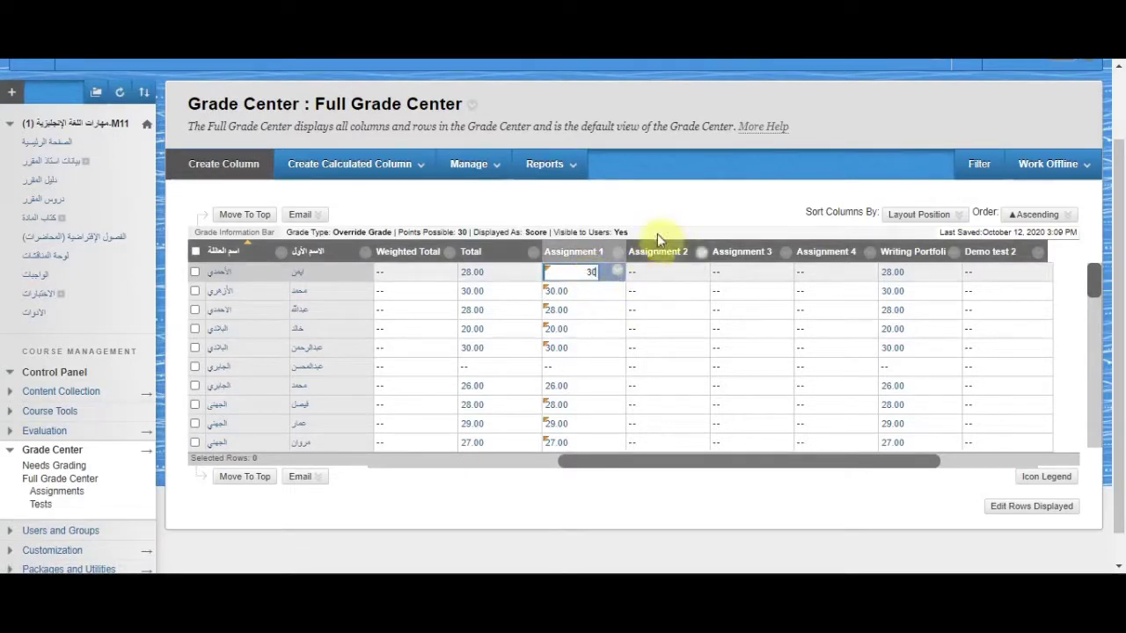
{"action": "left_click", "coordinate": [666, 208]}
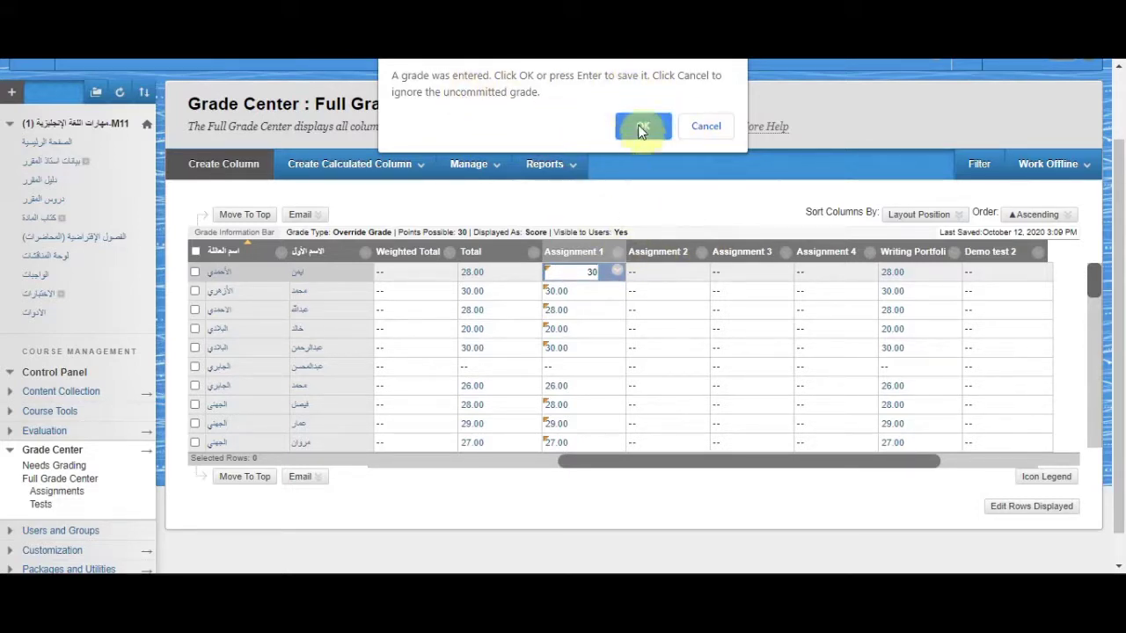
{"action": "left_click", "coordinate": [708, 125]}
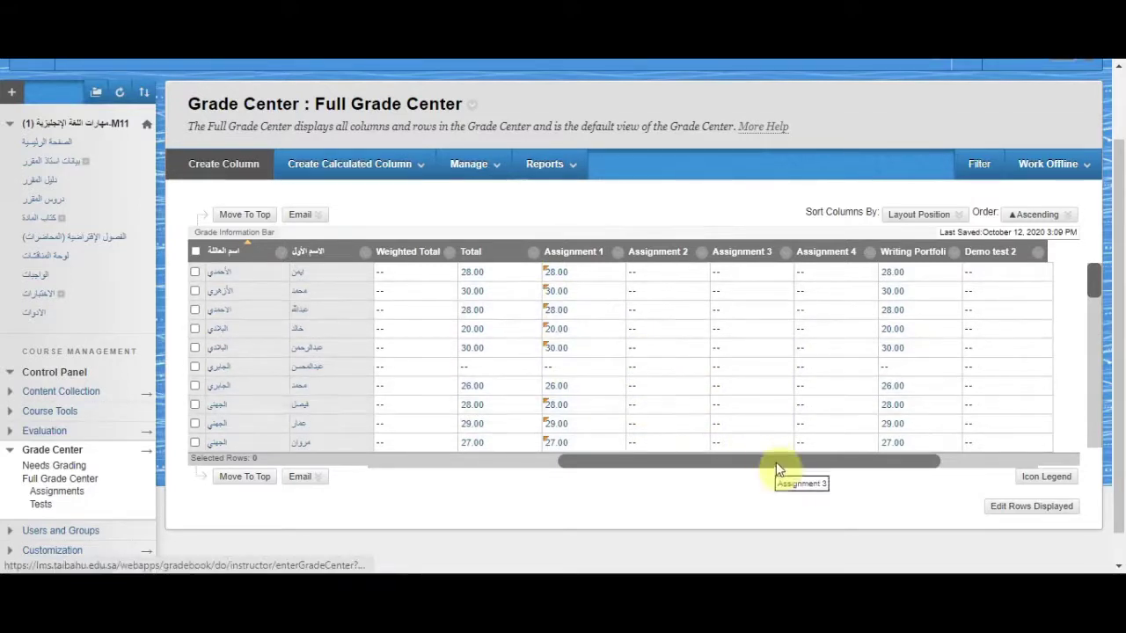
Examine the column options available for the Demo test 2 and Mobile Demo test 2 columns.
{"action": "left_click_drag", "start_coordinate": [776, 471], "coordinate": [906, 471]}
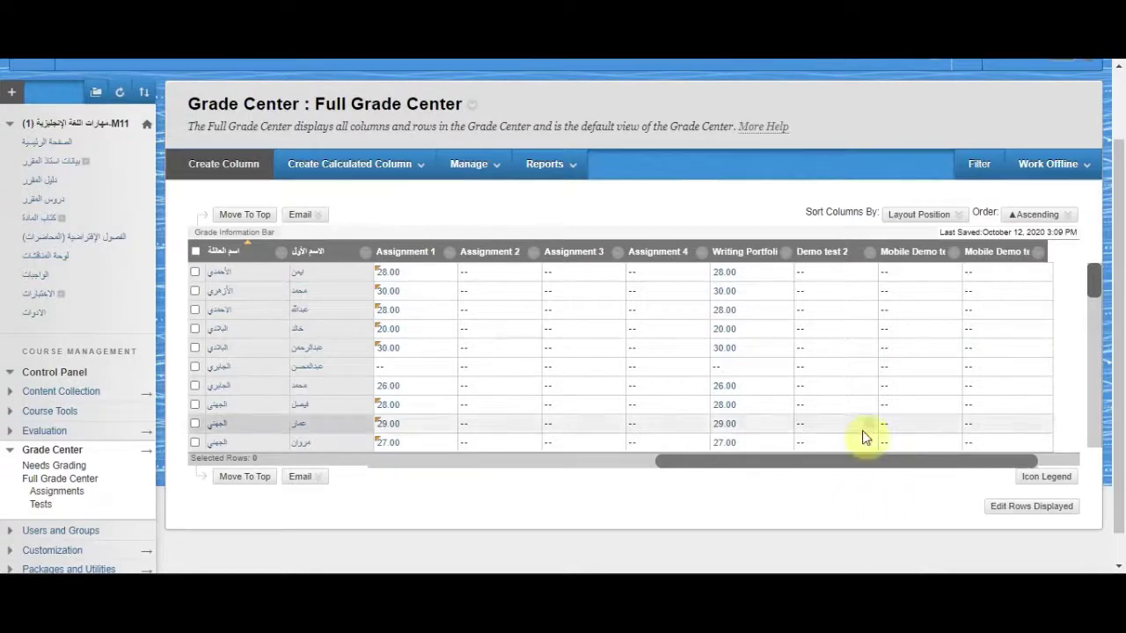
{"action": "left_click", "coordinate": [872, 255]}
{"action": "scroll", "coordinate": [875, 260], "scroll_direction": "up", "scroll_amount": 1}
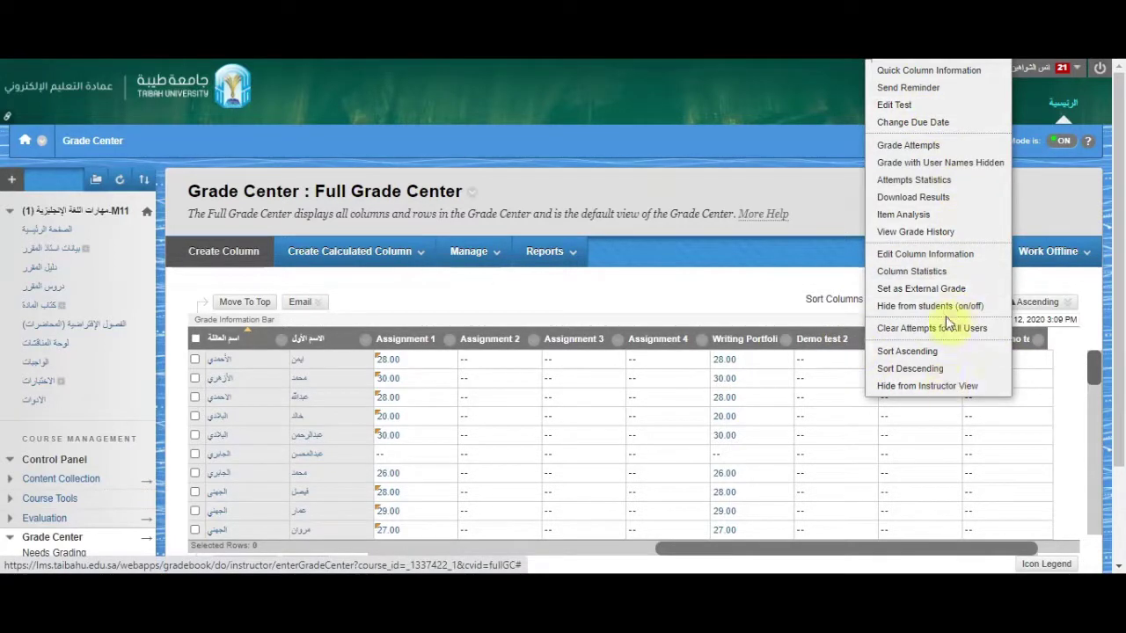
{"action": "left_click", "coordinate": [756, 315]}
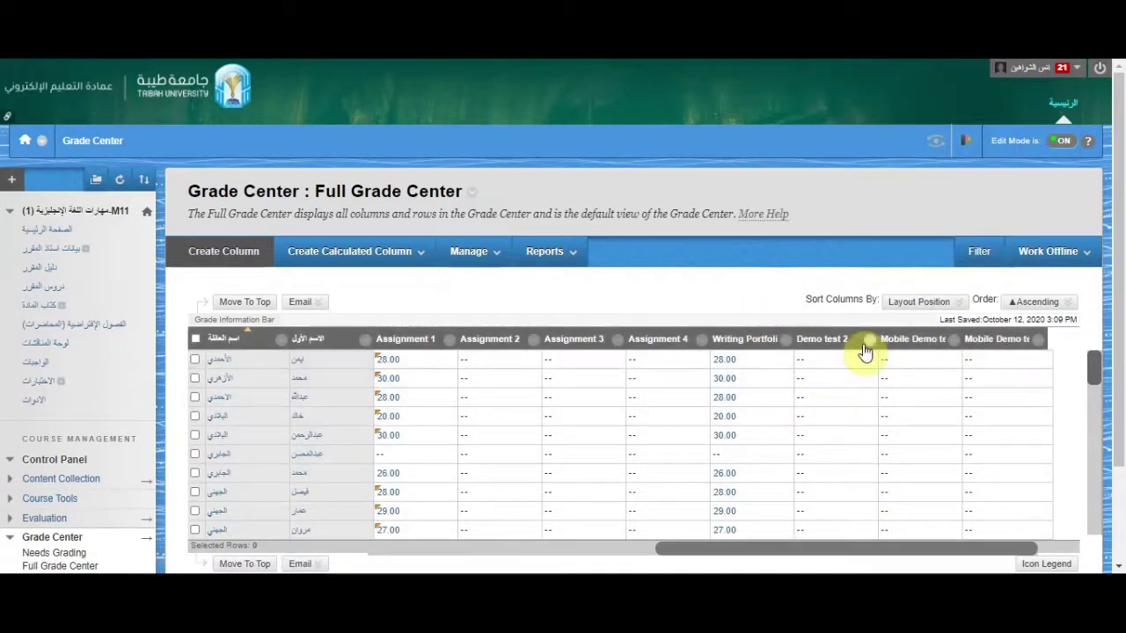
{"action": "left_click", "coordinate": [1038, 340]}
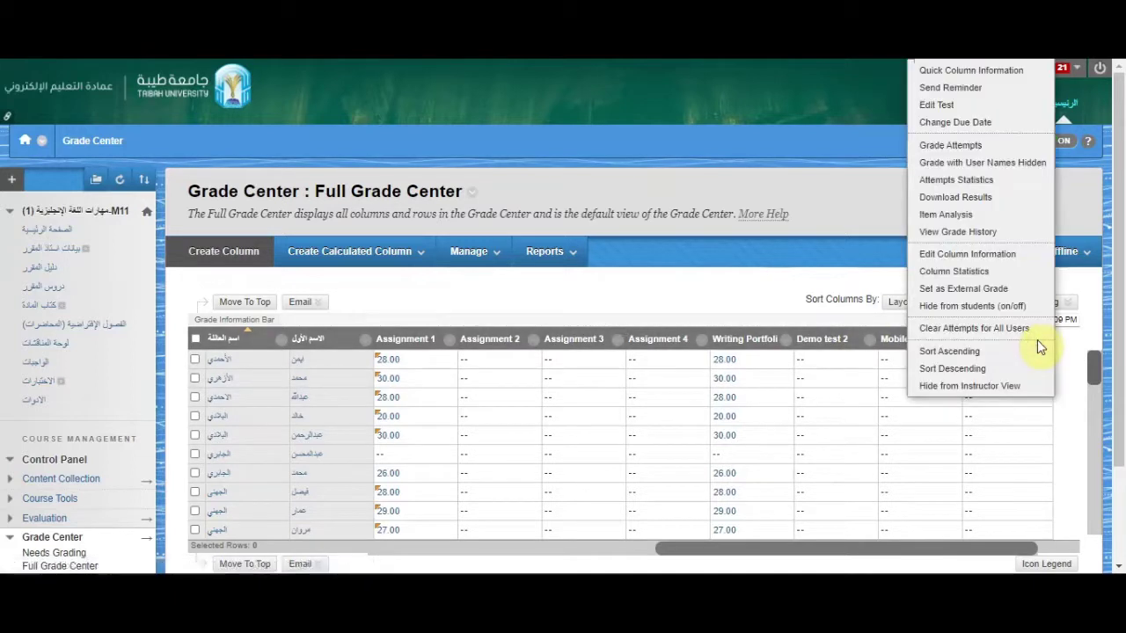
{"action": "left_click", "coordinate": [1071, 351]}
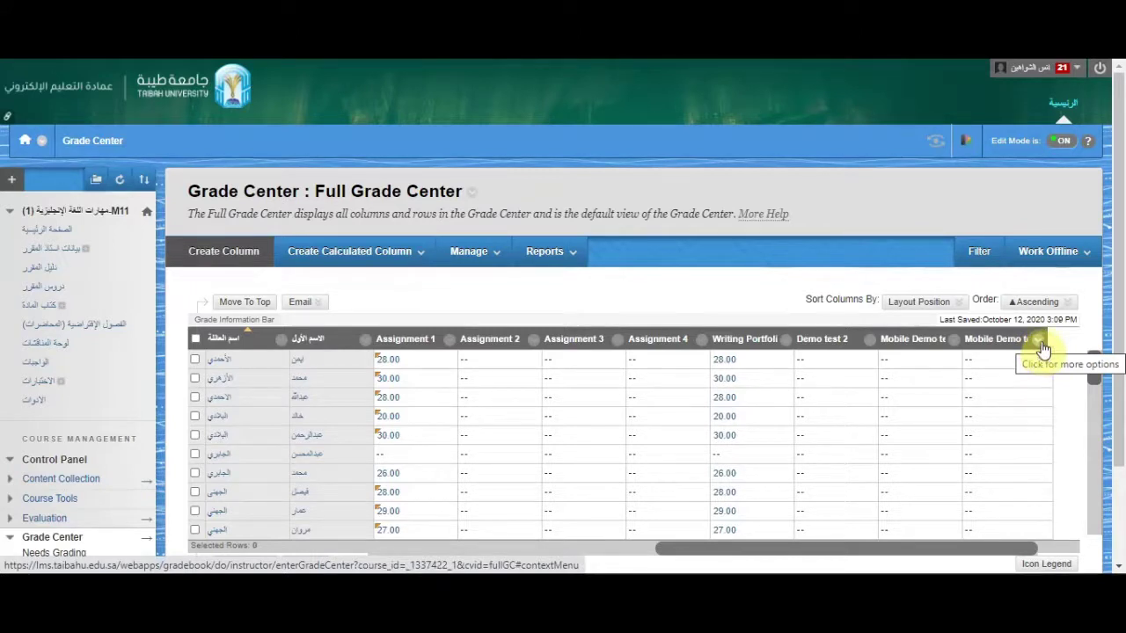
{"action": "left_click", "coordinate": [1039, 341]}
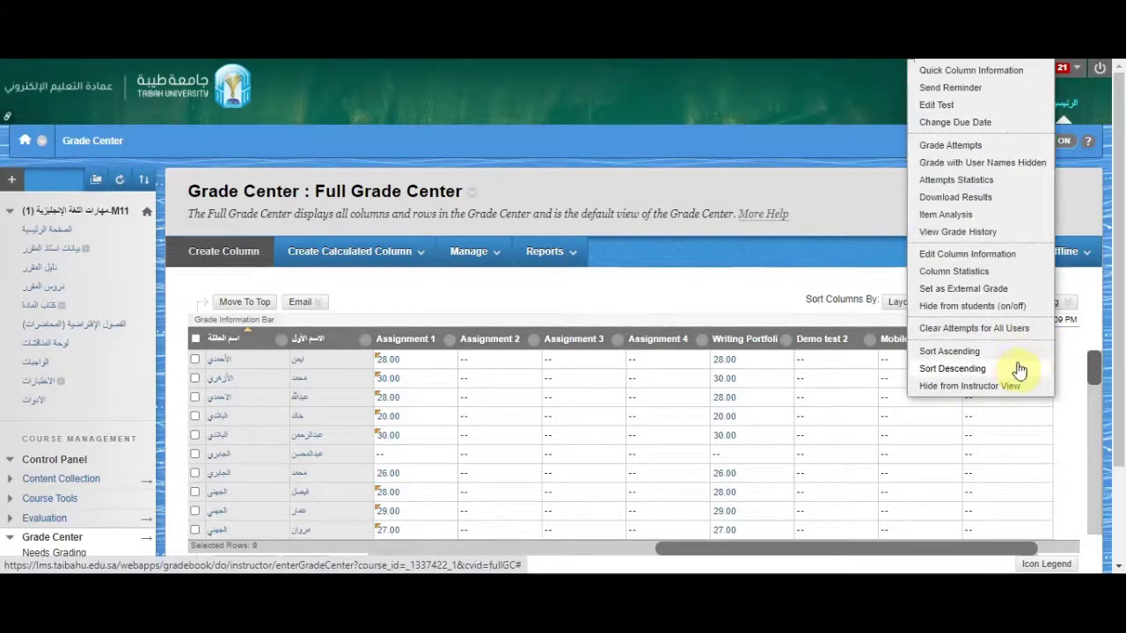
{"action": "left_click", "coordinate": [1067, 368]}
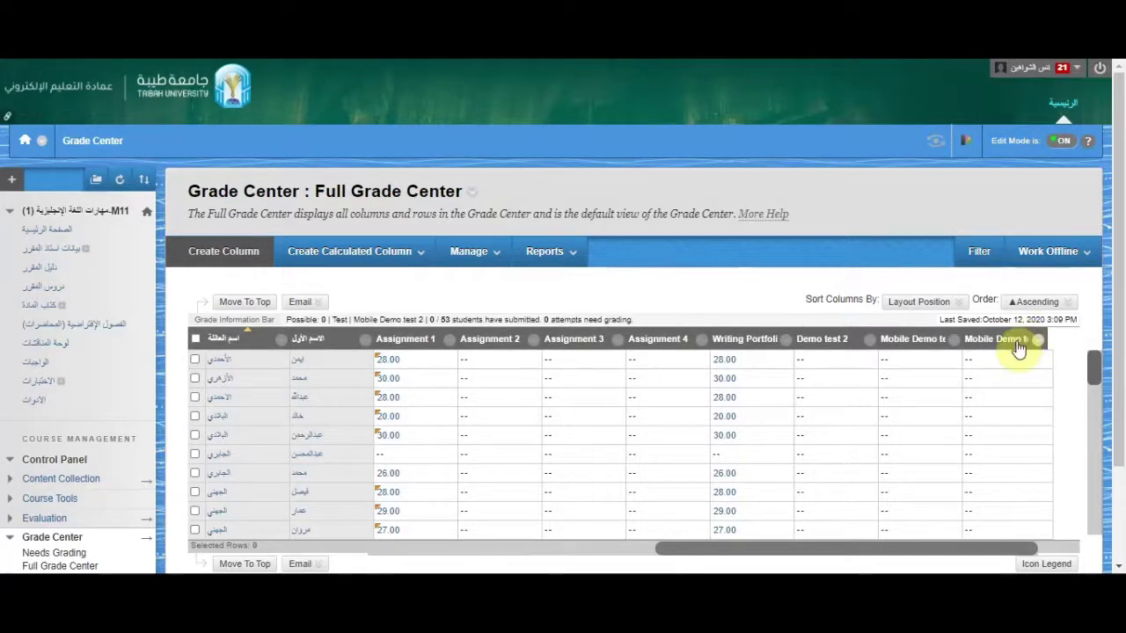
{"action": "left_click", "coordinate": [920, 302]}
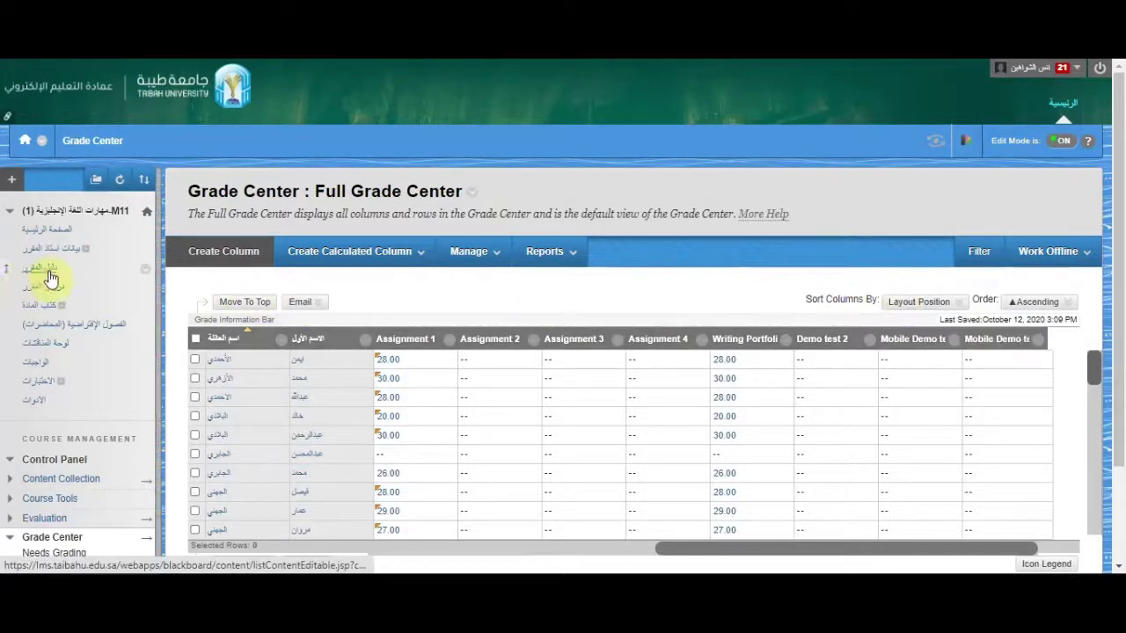
Open the course guide page (دليل المقرر) in a new tab and locate the test items at its end.
{"action": "right_click", "coordinate": [46, 276]}
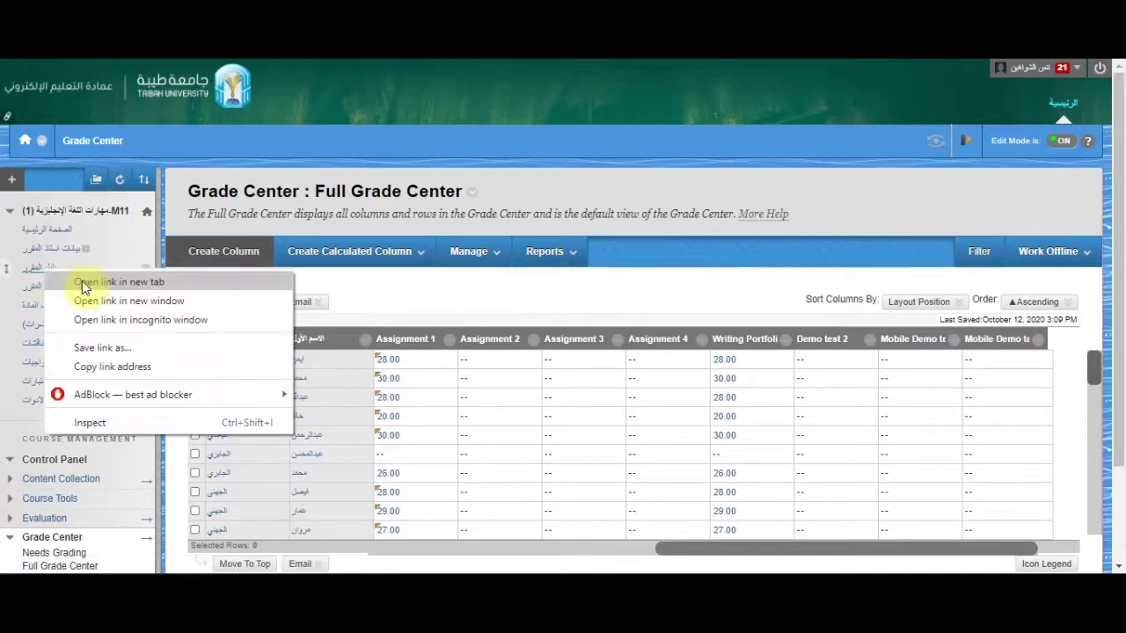
{"action": "left_click", "coordinate": [85, 284]}
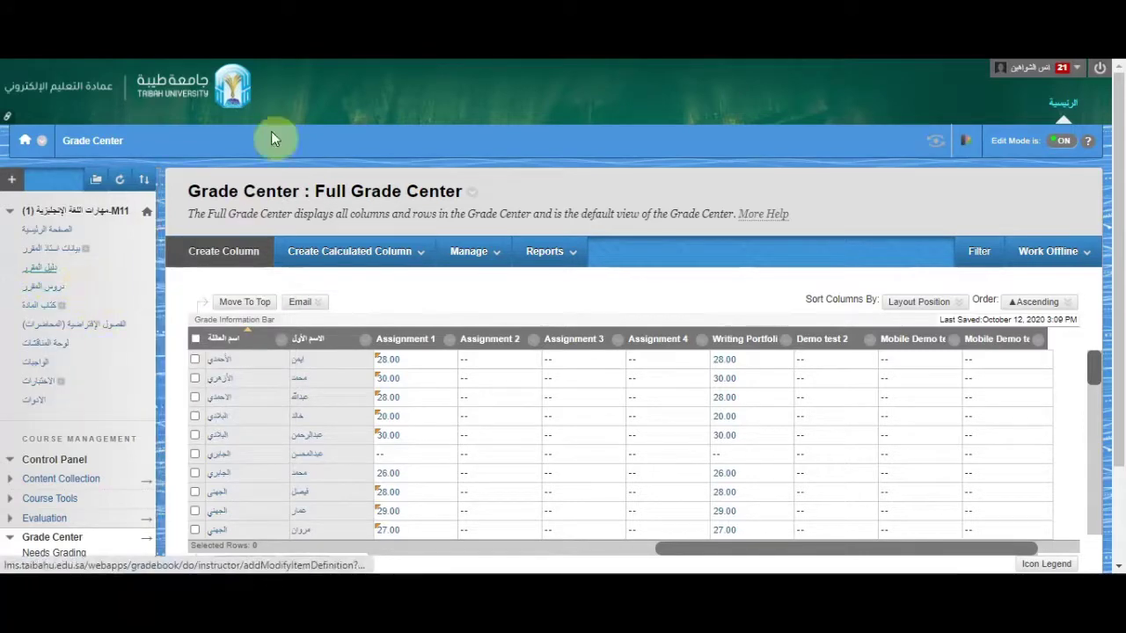
{"action": "scroll", "coordinate": [369, 111], "scroll_direction": "down", "scroll_amount": 3}
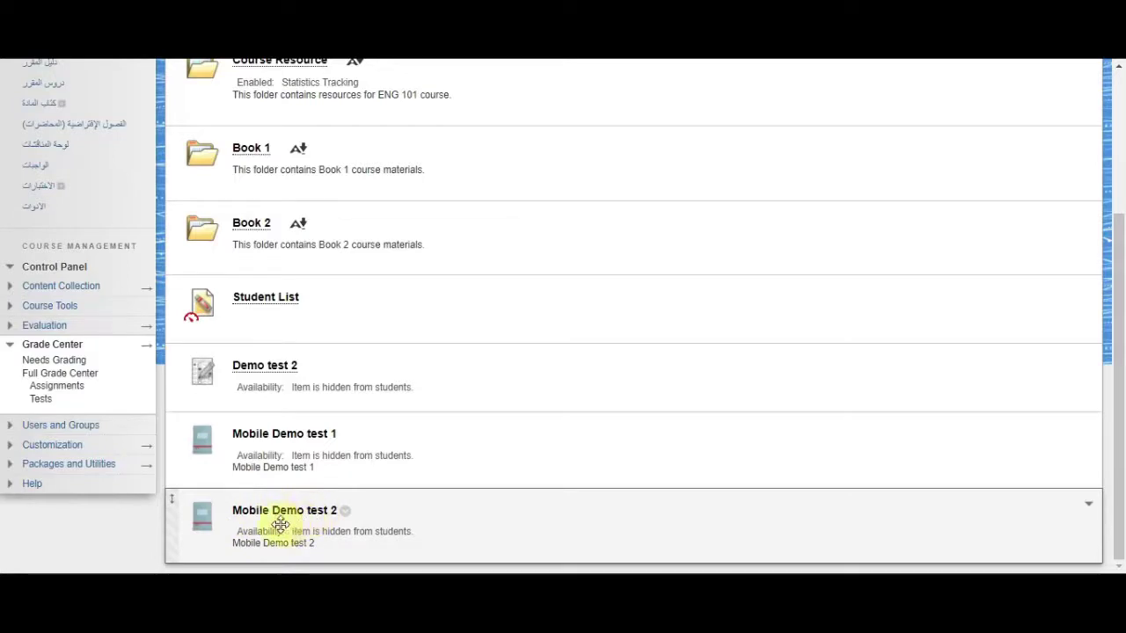
Delete the Mobile Demo test 2 item from the course content page.
{"action": "left_click", "coordinate": [347, 514]}
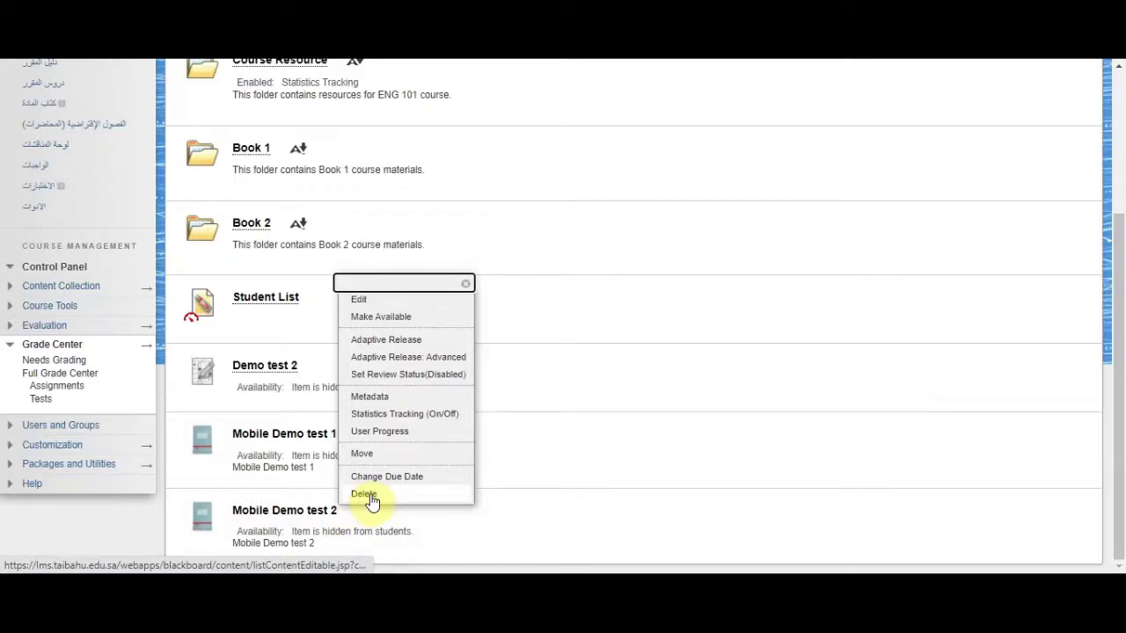
{"action": "left_click", "coordinate": [365, 494]}
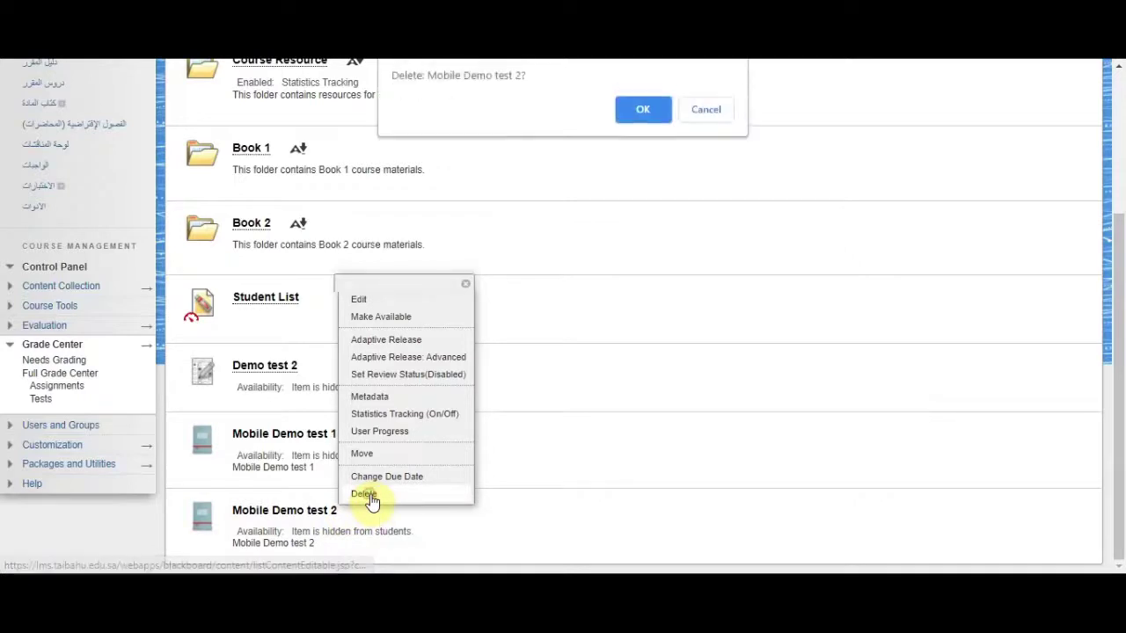
{"action": "left_click", "coordinate": [646, 113]}
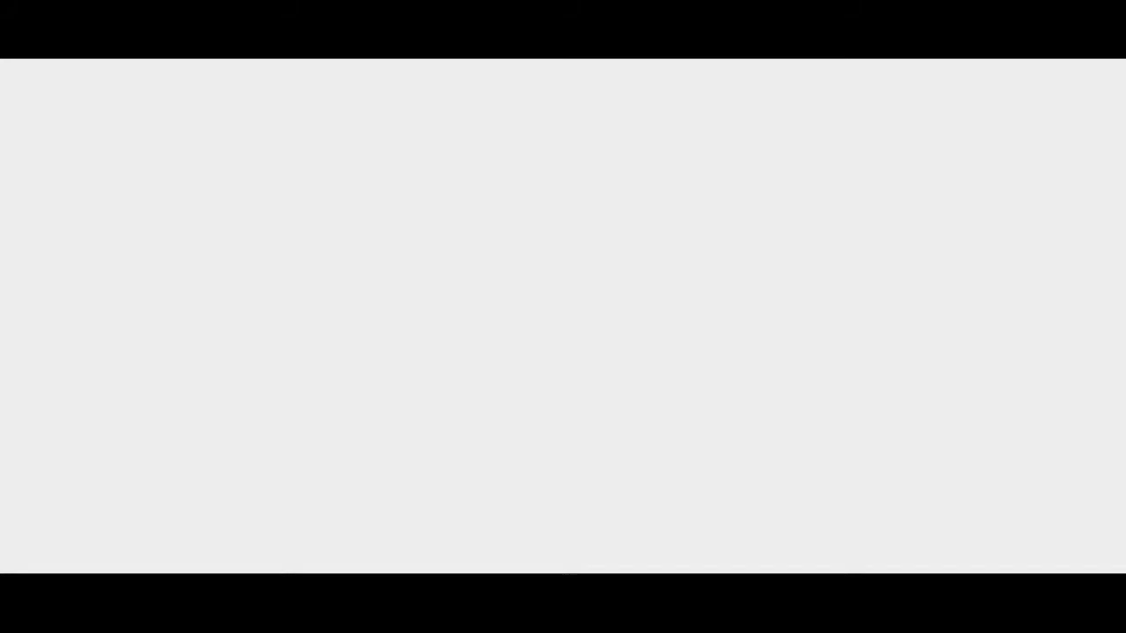
Reopen the course guide page (دليل المقرر) and check the test items remaining at its end.
{"action": "left_click", "coordinate": [629, 147]}
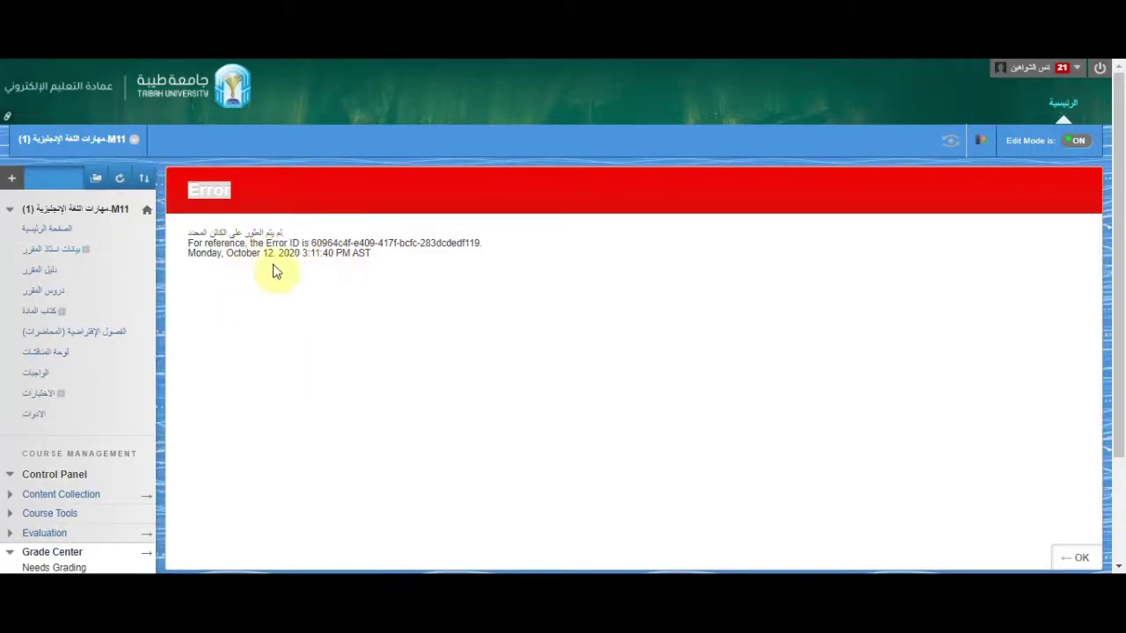
{"action": "left_click", "coordinate": [37, 271]}
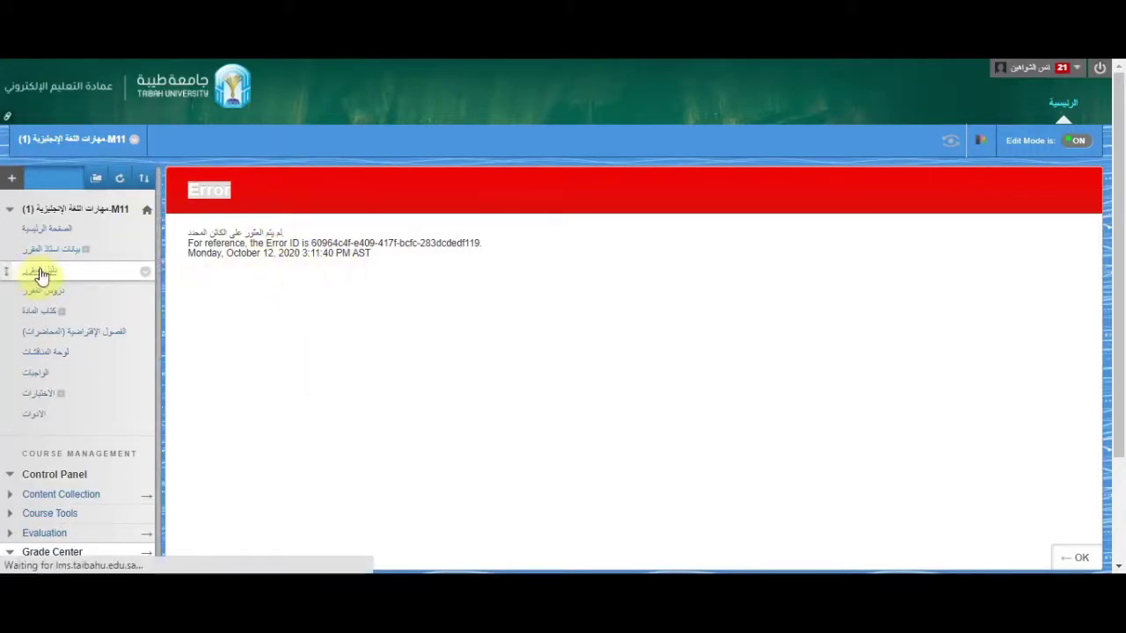
{"action": "scroll", "coordinate": [510, 255], "scroll_direction": "down", "scroll_amount": 1}
{"action": "scroll", "coordinate": [526, 242], "scroll_direction": "down", "scroll_amount": 1}
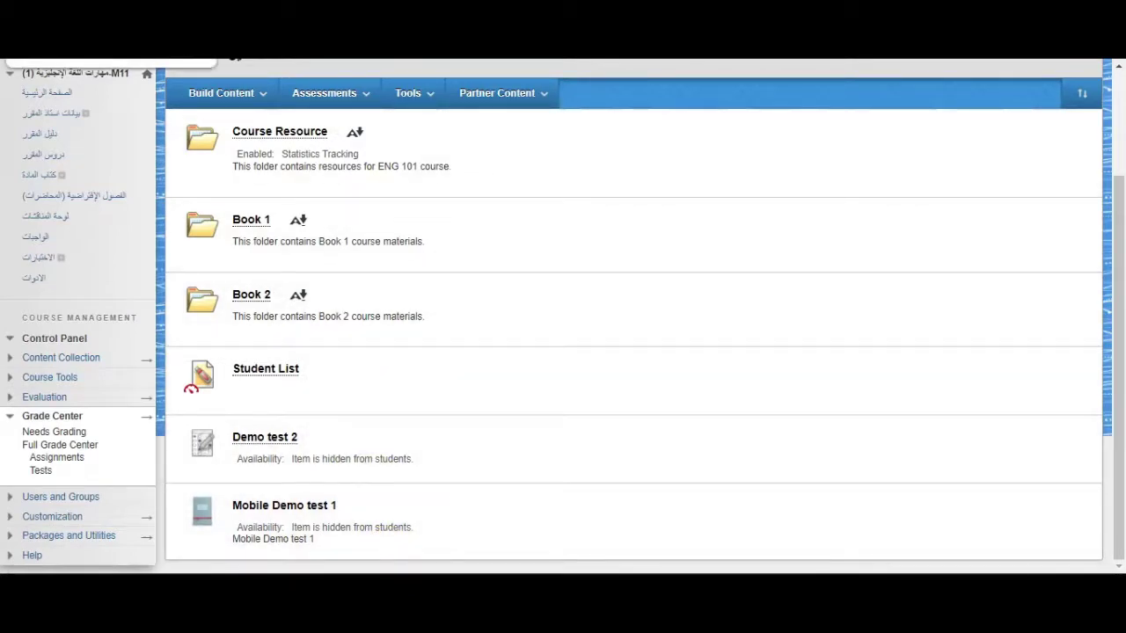
Return to the Full Grade Center and delete the Mobile Demo test 2 column with all of its associations.
{"action": "left_click", "coordinate": [88, 14]}
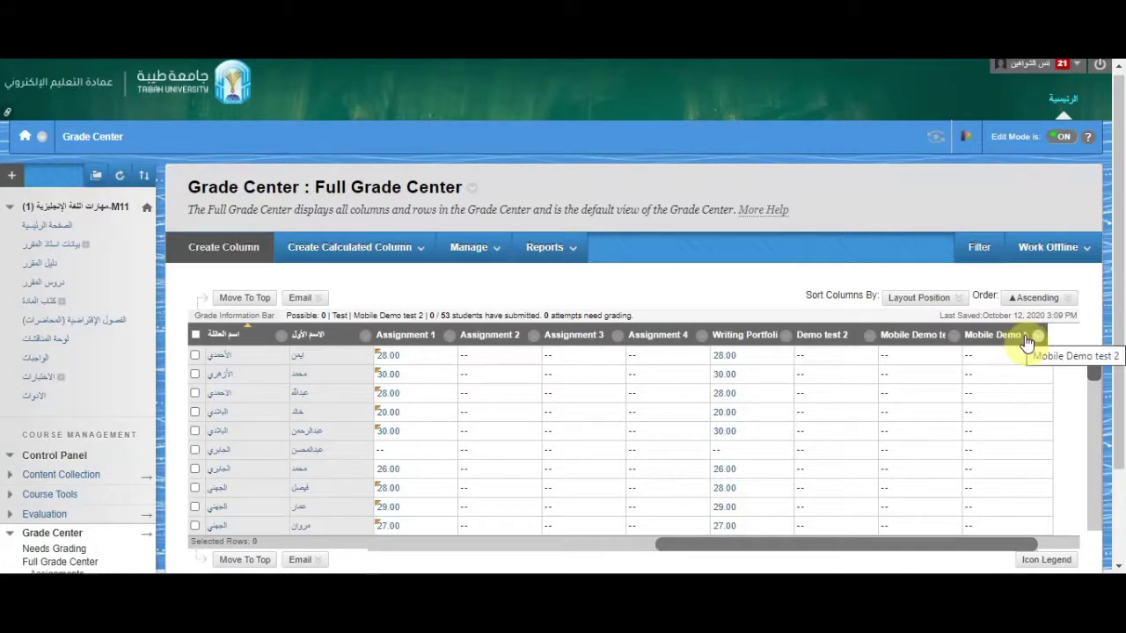
{"action": "left_click", "coordinate": [1039, 340]}
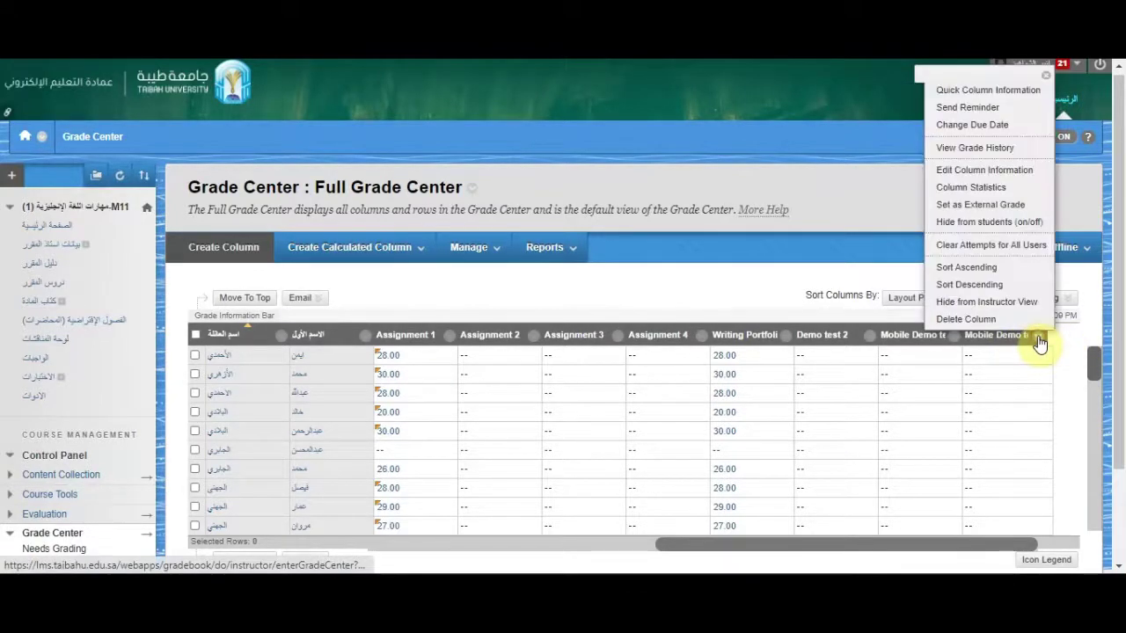
{"action": "left_click", "coordinate": [968, 319]}
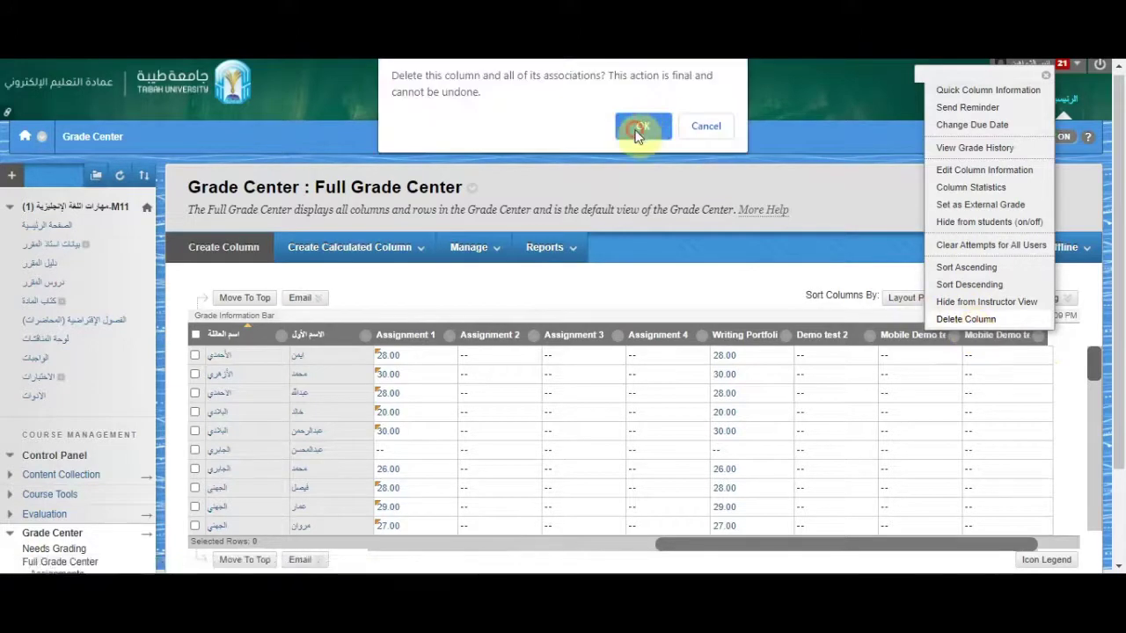
{"action": "left_click", "coordinate": [637, 128]}
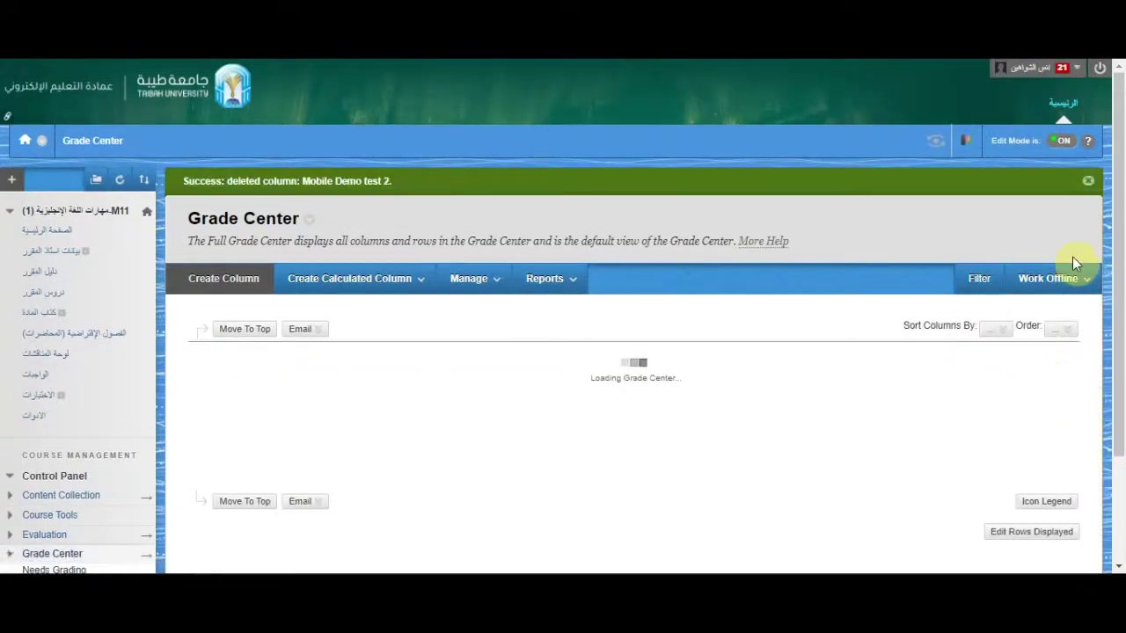
{"action": "scroll", "coordinate": [867, 303], "scroll_direction": "down", "scroll_amount": 2}
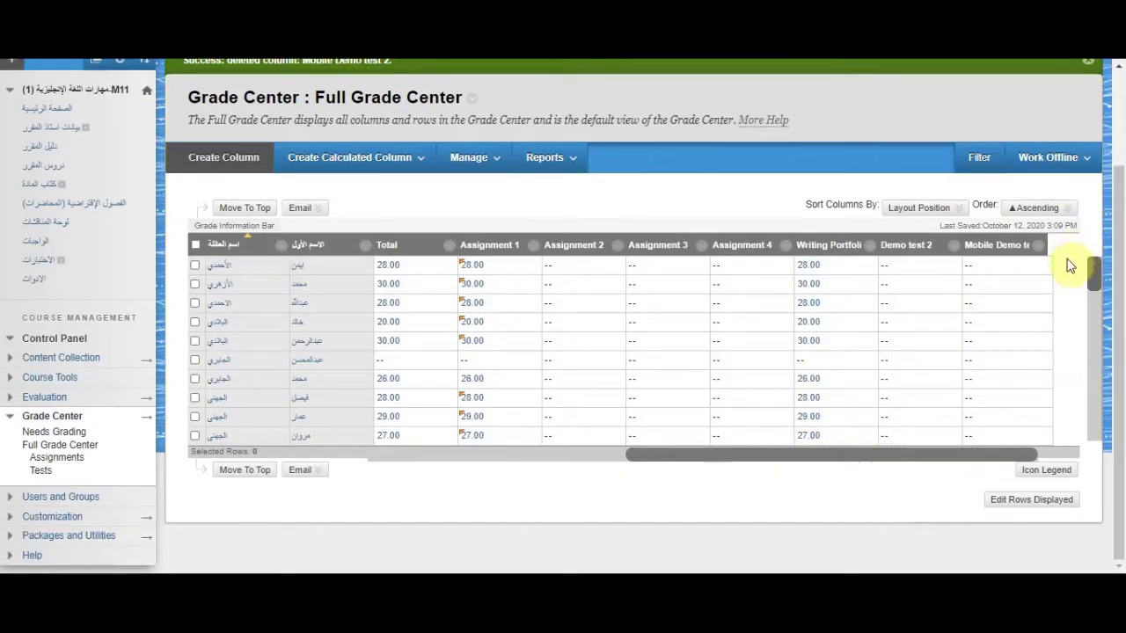
{"action": "mouse_move", "coordinate": [1003, 257]}
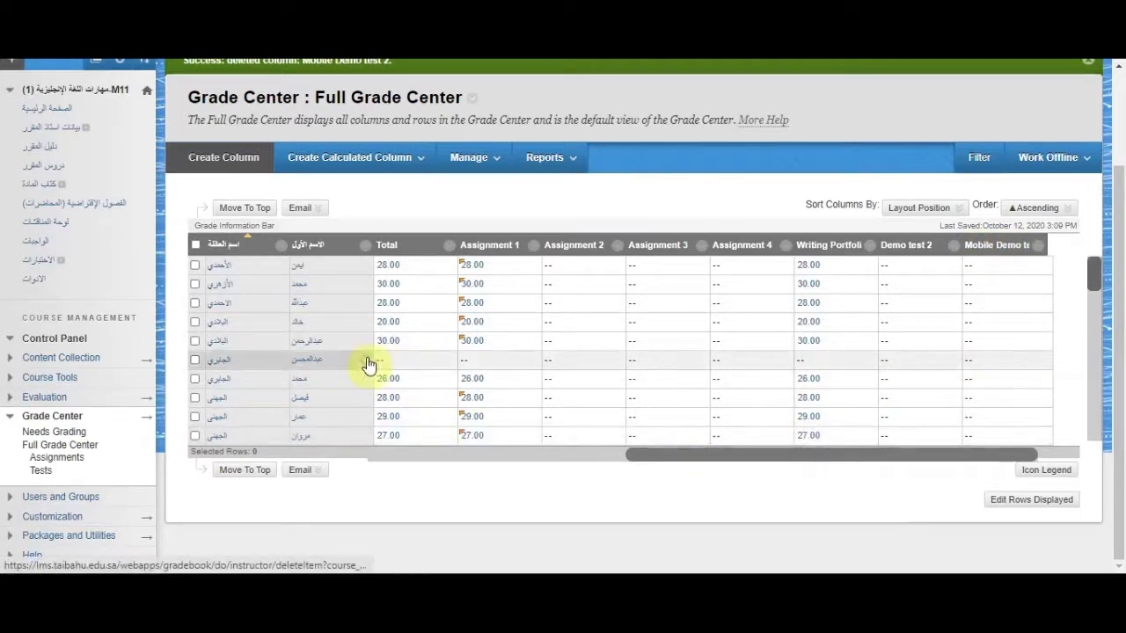
{"action": "left_click", "coordinate": [550, 159]}
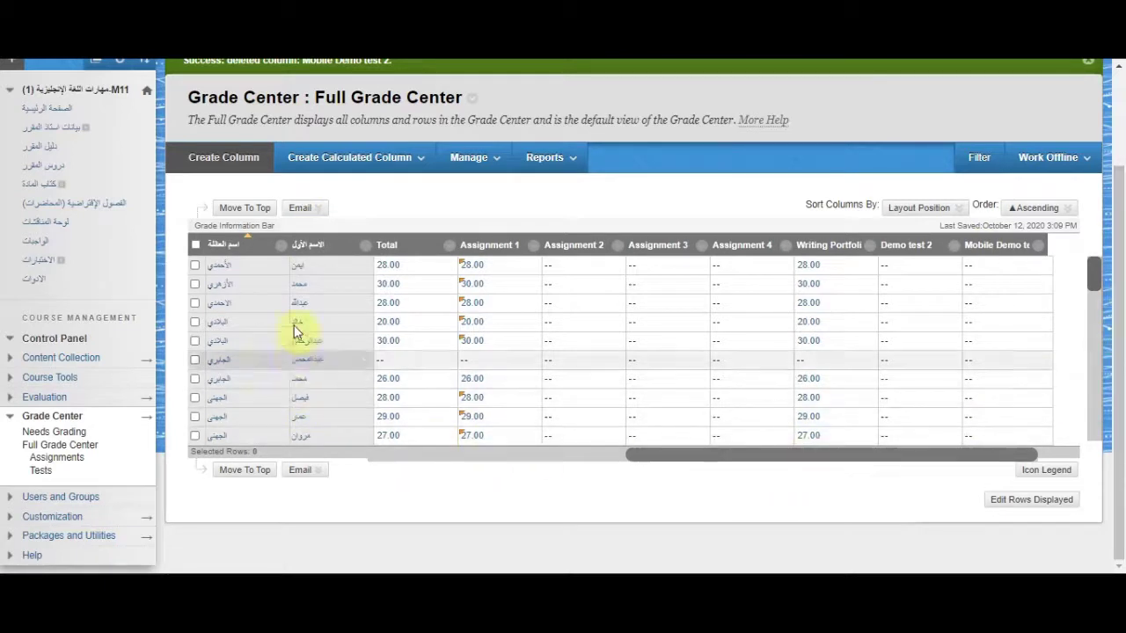
{"action": "left_click", "coordinate": [404, 168]}
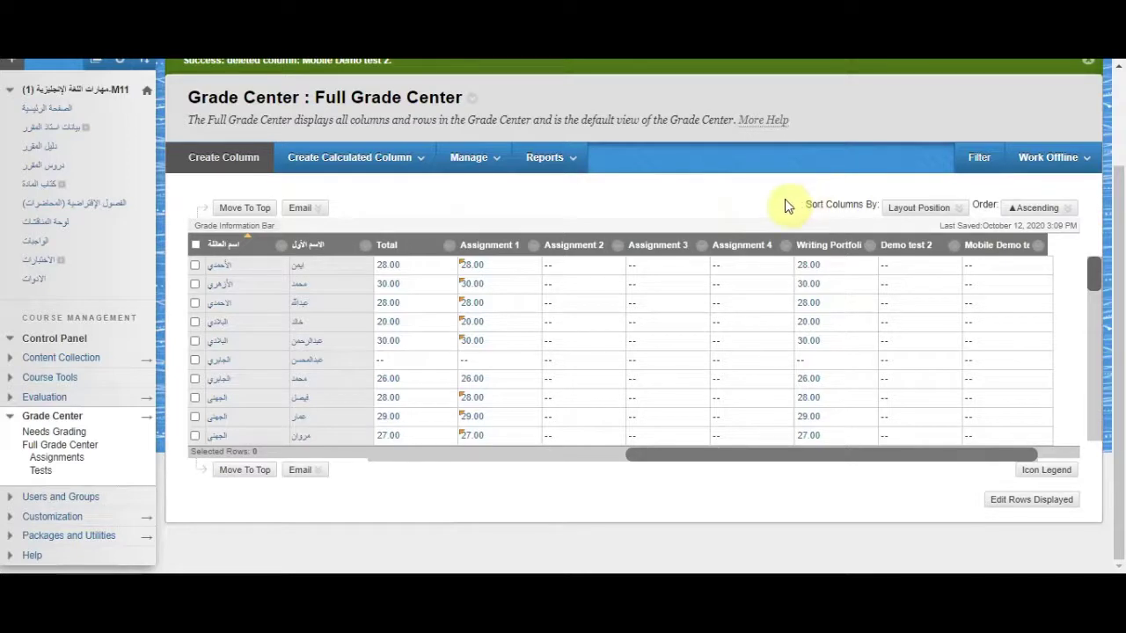
{"action": "left_click", "coordinate": [1038, 207]}
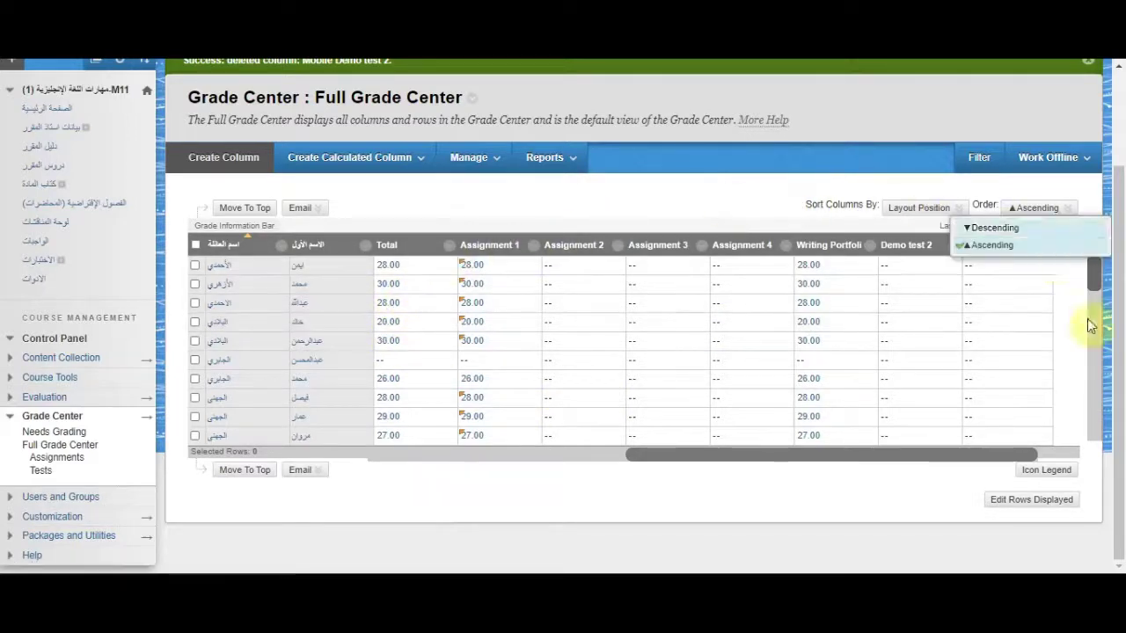
{"action": "left_click", "coordinate": [1091, 325]}
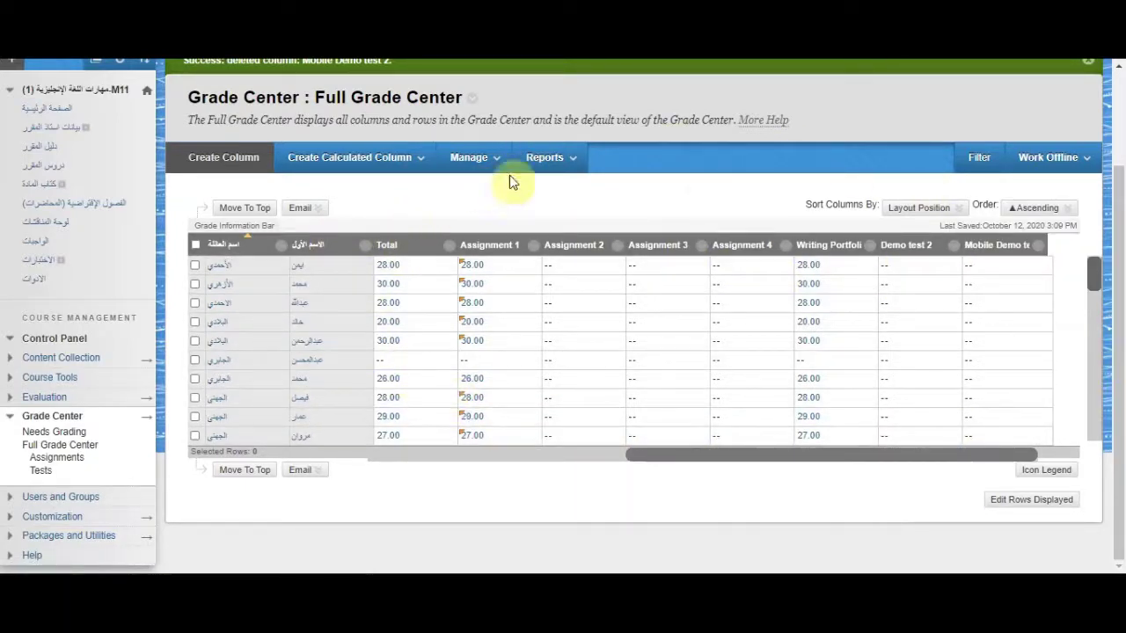
Open the offline grade download options and choose the Assignment 1 column as the data to download.
{"action": "left_click", "coordinate": [1049, 159]}
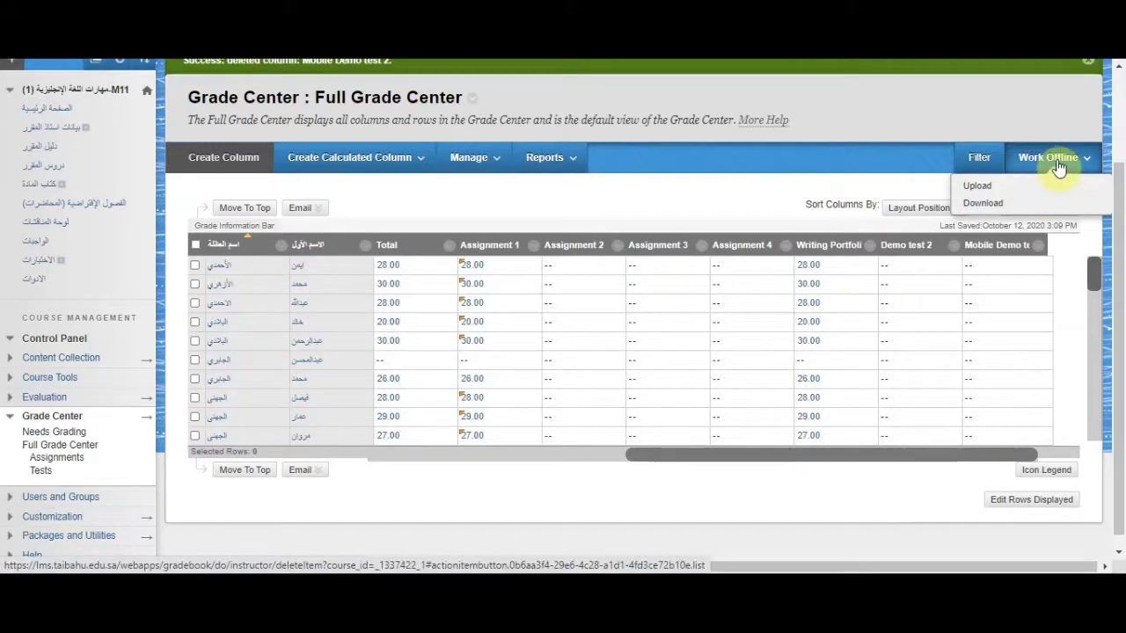
{"action": "left_click", "coordinate": [982, 205]}
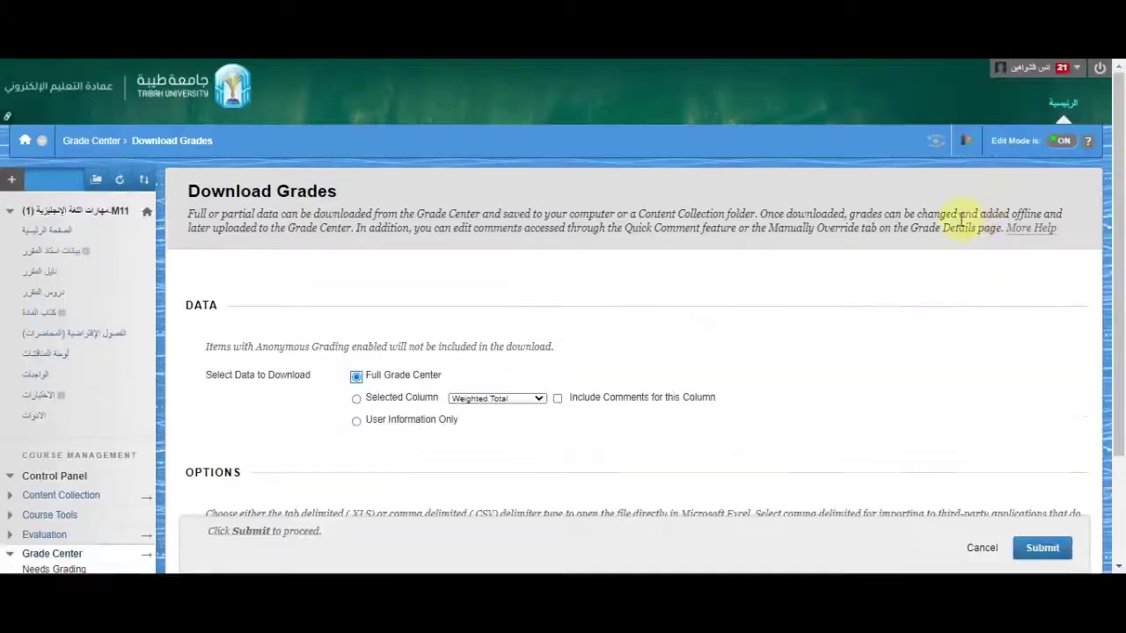
{"action": "scroll", "coordinate": [246, 263], "scroll_direction": "down", "scroll_amount": 2}
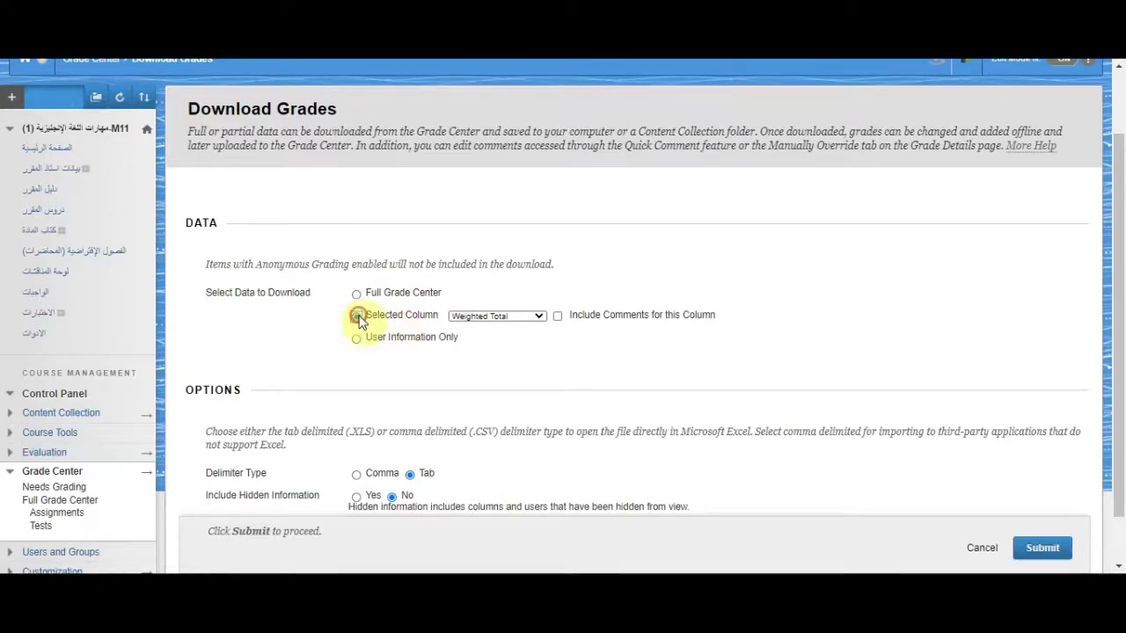
{"action": "left_click", "coordinate": [516, 318]}
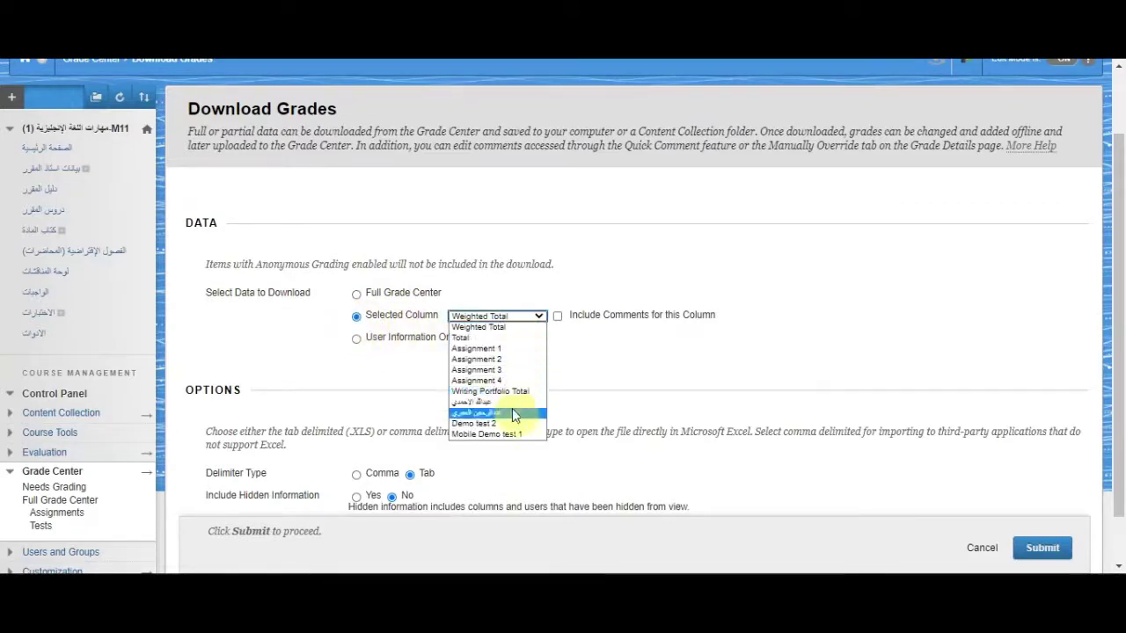
{"action": "left_click", "coordinate": [504, 351]}
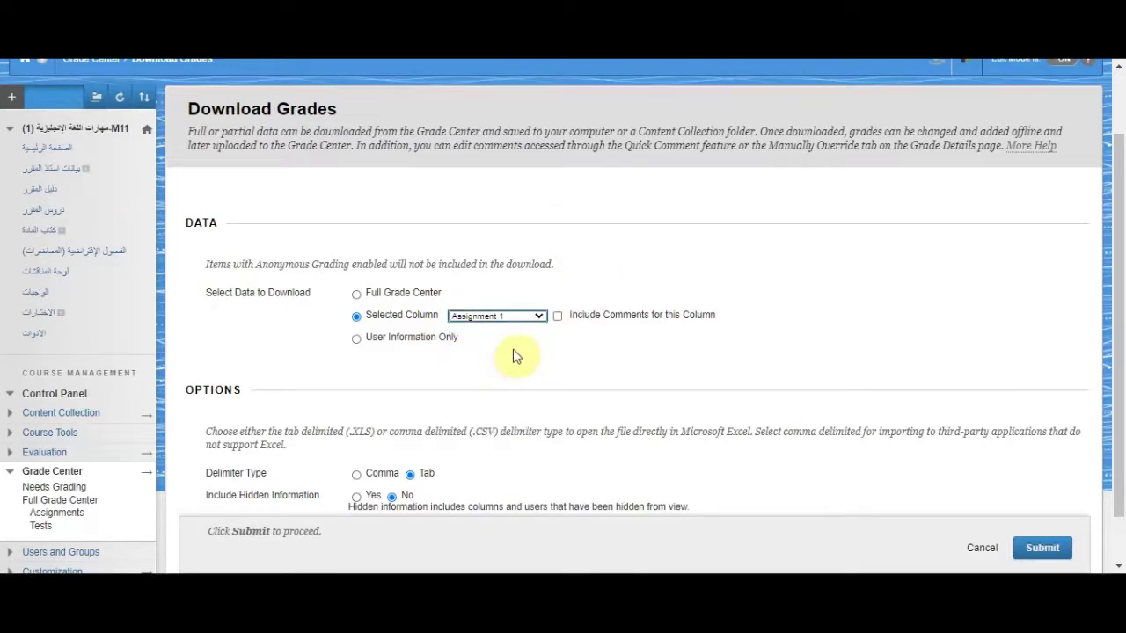
Switch the download data to Full Grade Center, generate the file, and save it as an .xls worksheet in the classReports folder.
{"action": "left_click", "coordinate": [356, 296]}
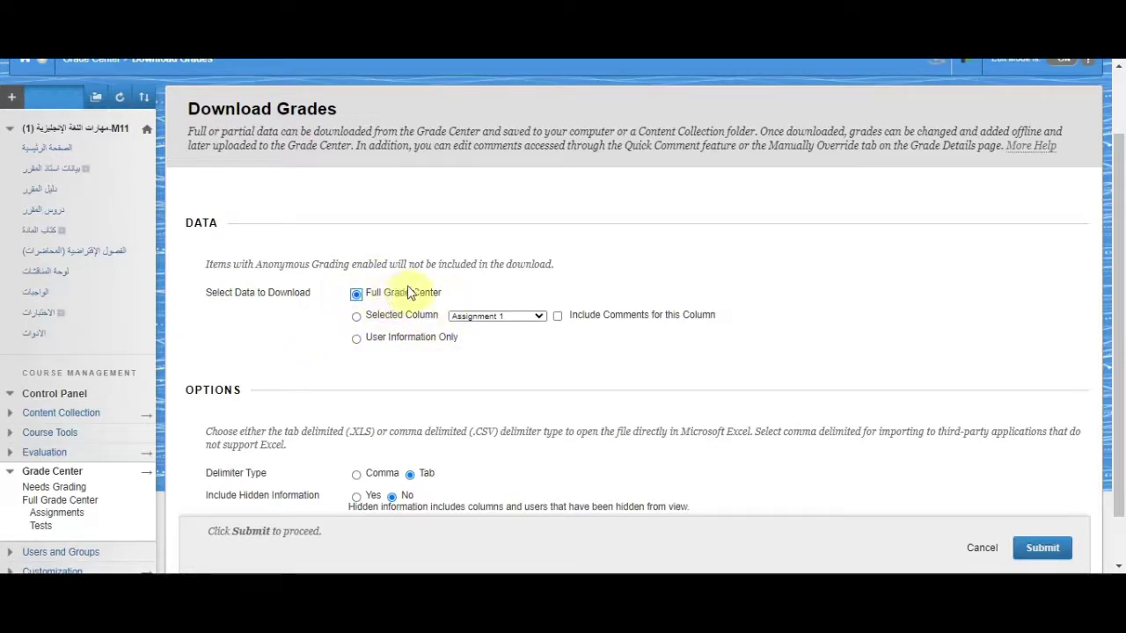
{"action": "scroll", "coordinate": [745, 281], "scroll_direction": "down", "scroll_amount": 1}
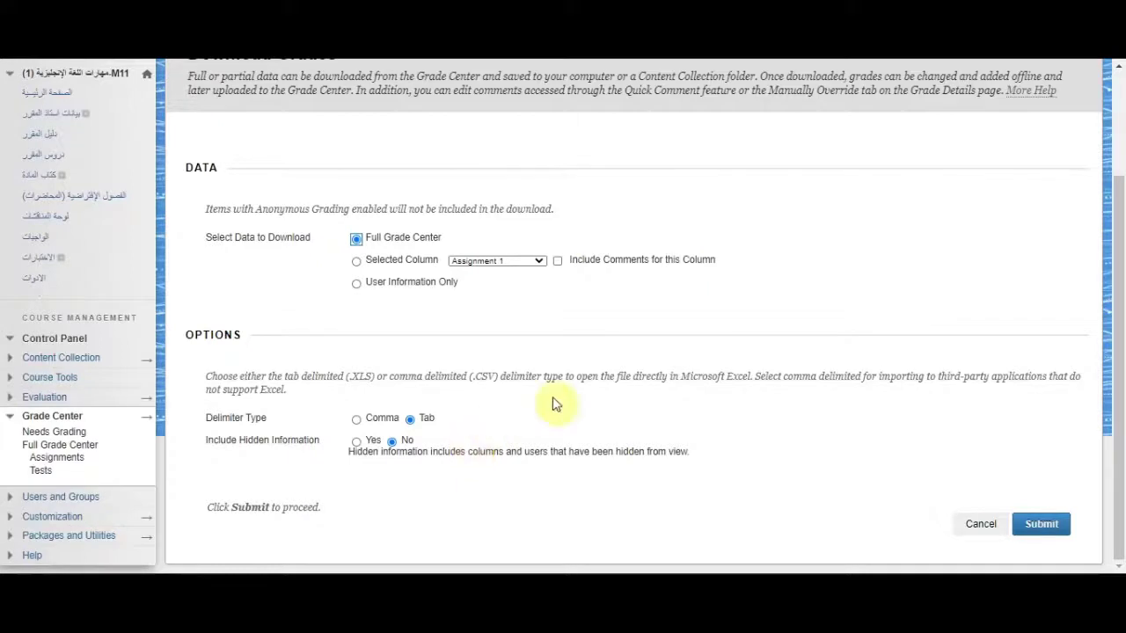
{"action": "left_click", "coordinate": [1038, 528]}
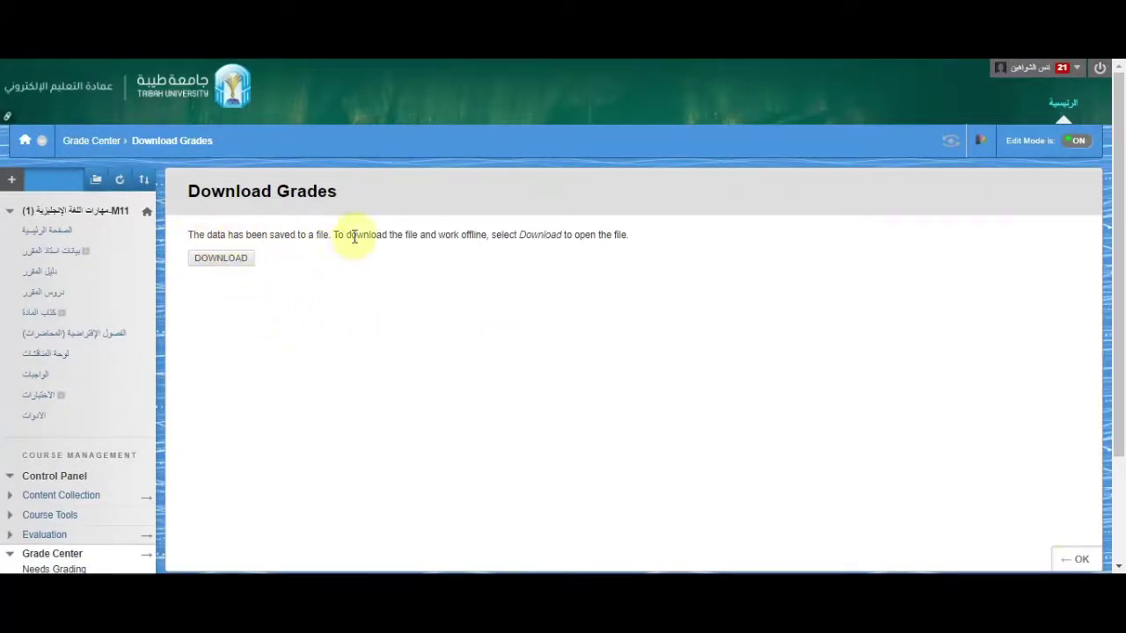
{"action": "left_click", "coordinate": [227, 266]}
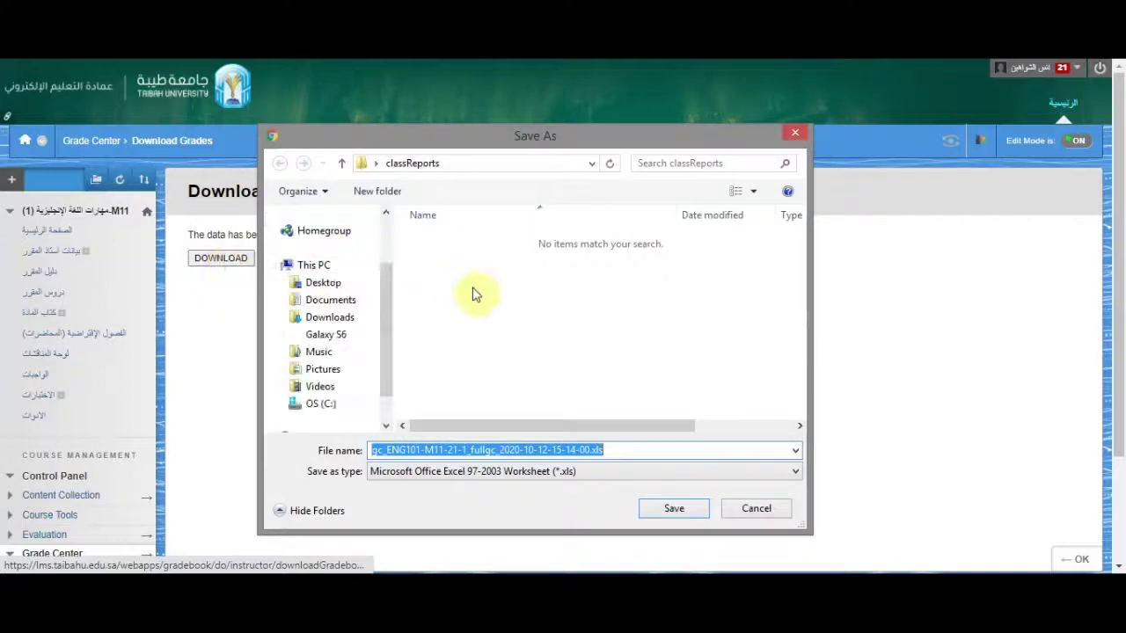
{"action": "left_click", "coordinate": [673, 514]}
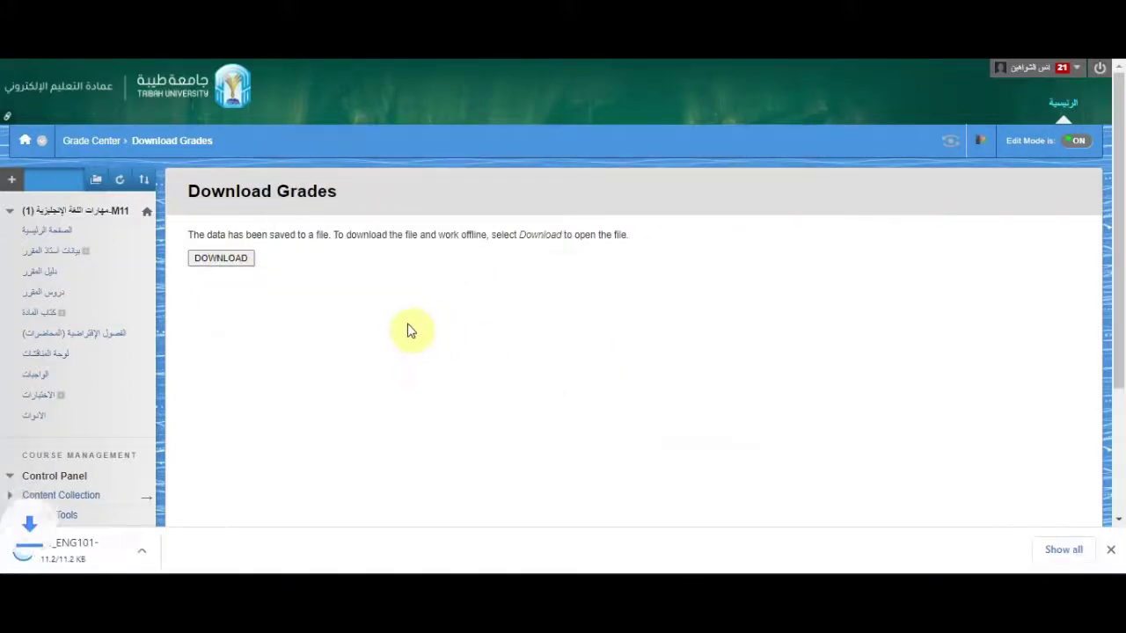